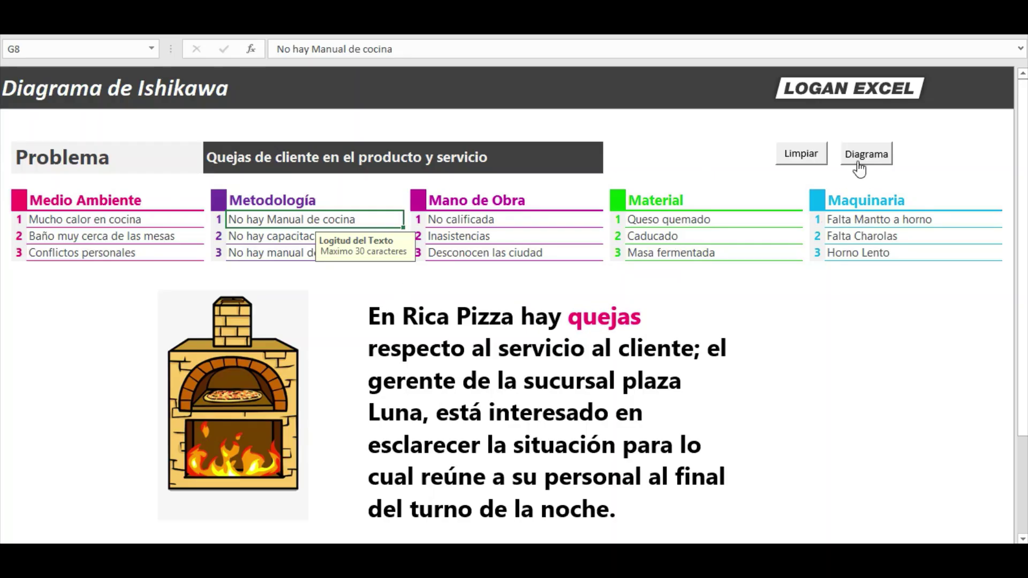
Step: Change the first Medio Ambiente cause to 'Mucho calor en la cocina', checking it on the fishbone diagram
click(857, 160)
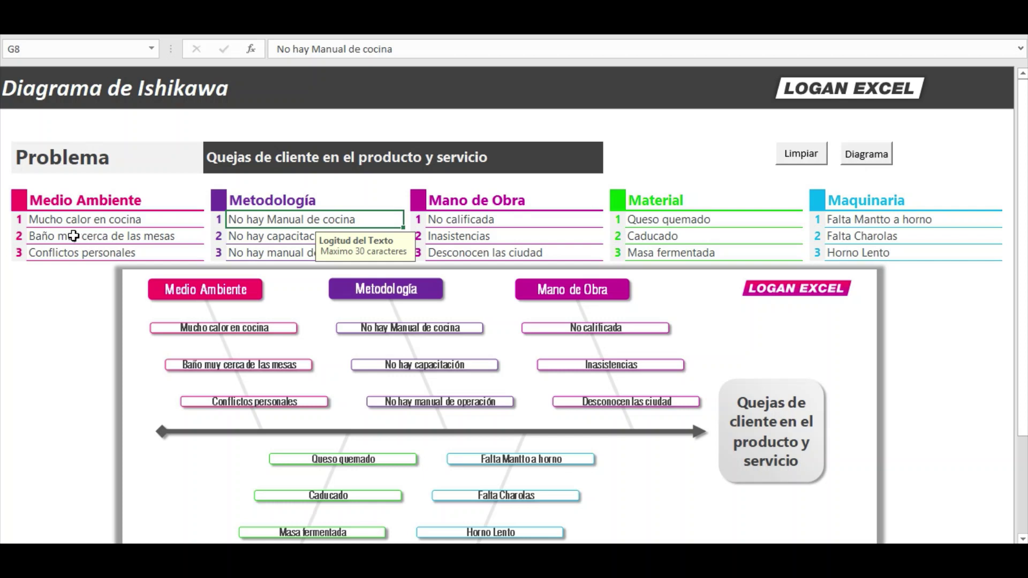
click(72, 220)
key(Delete)
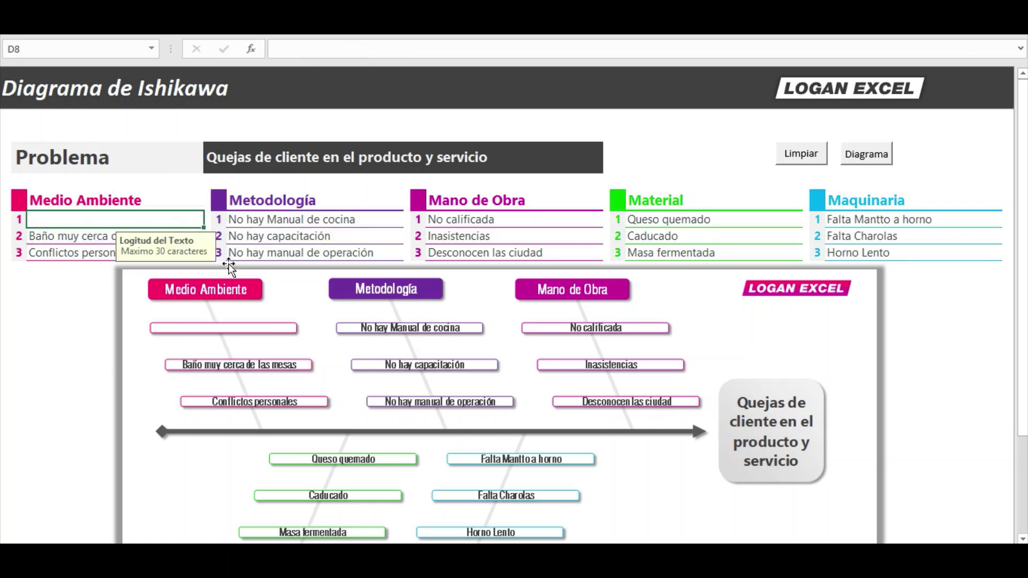
text(Mucho cal)
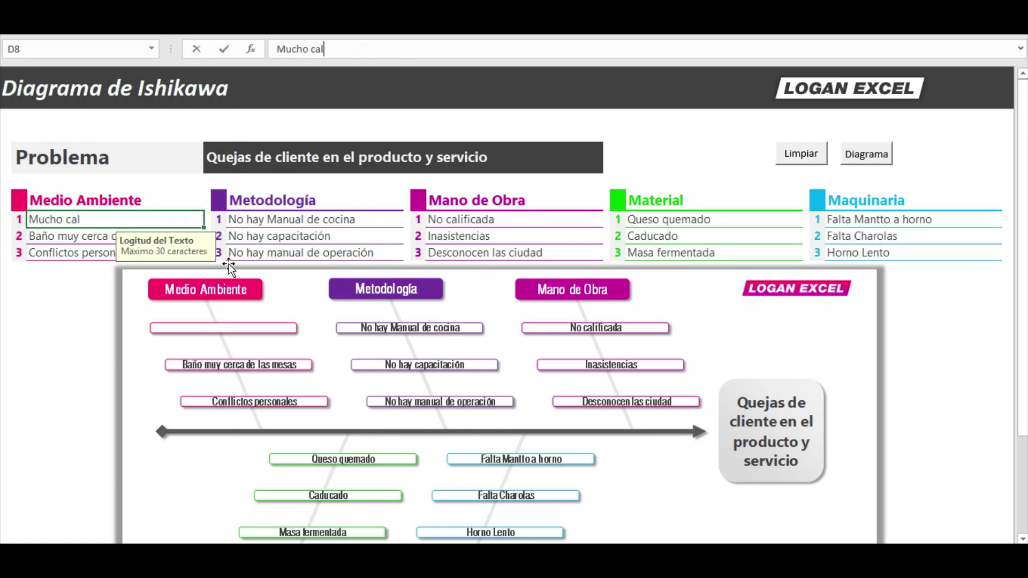
text(or  e)
text(n la cocina)
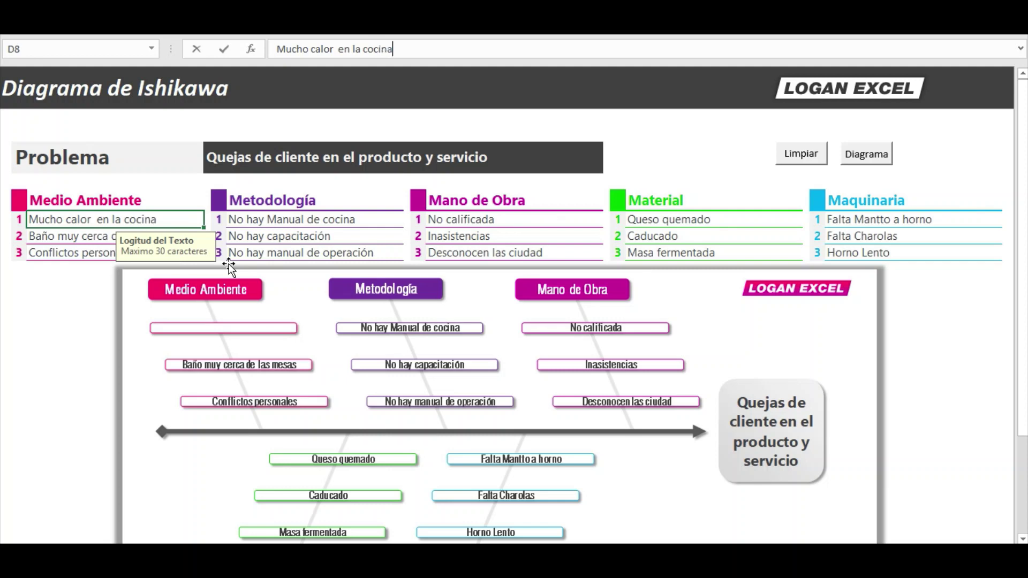
key(Return)
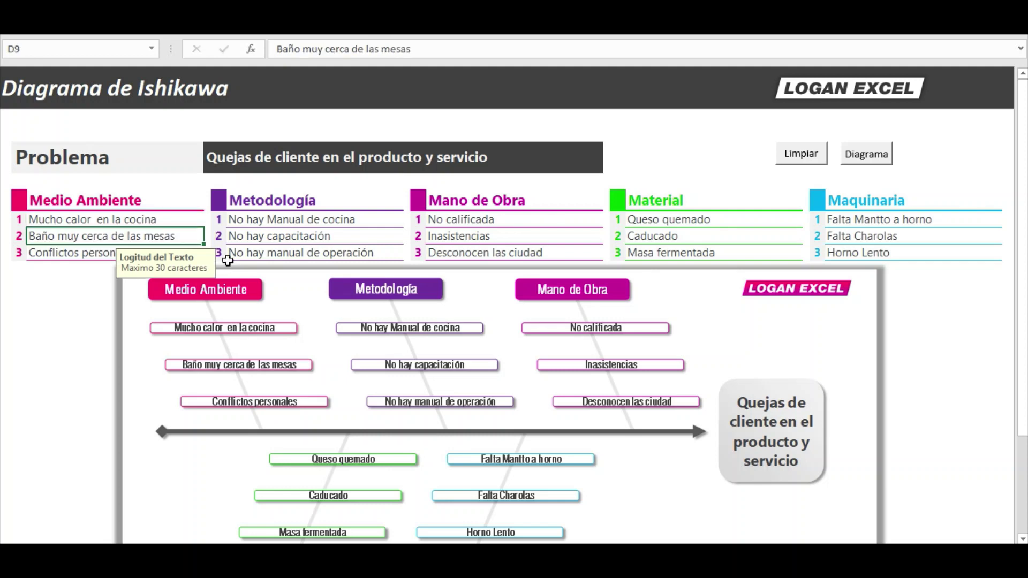
click(401, 225)
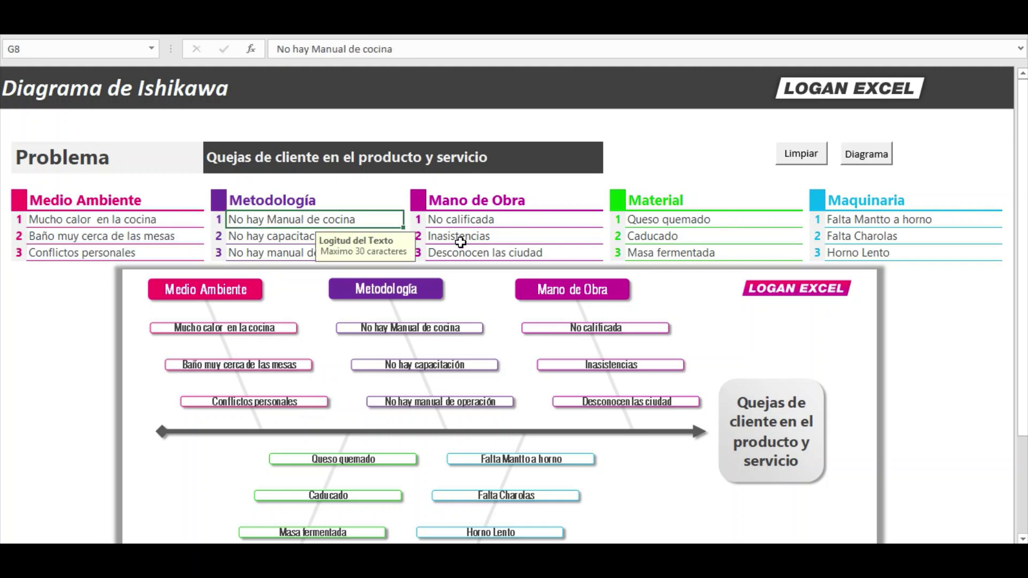
click(860, 154)
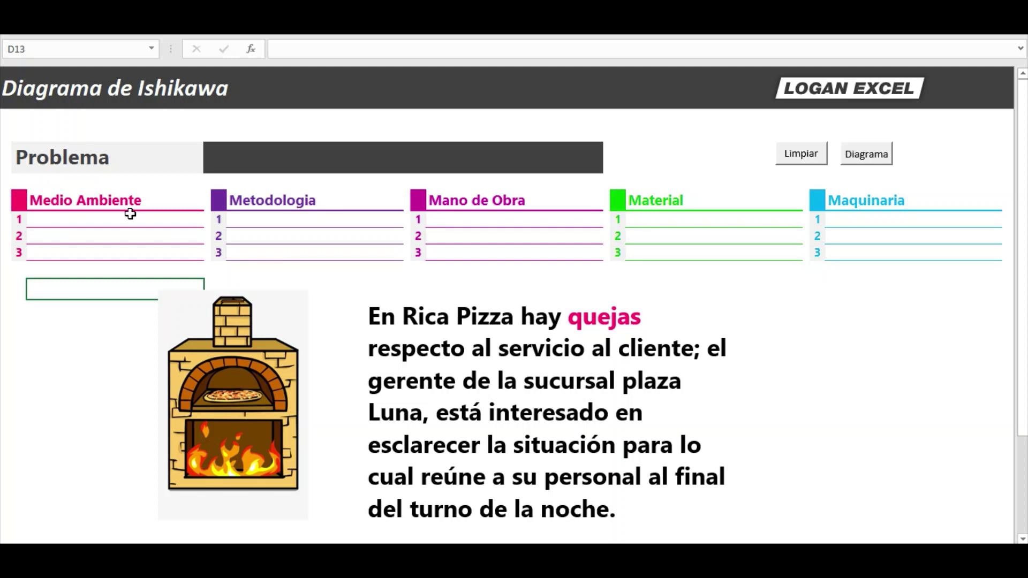
Step: Step through the first cause cells of each category, from Medio Ambiente to Maquinaria
click(80, 223)
click(264, 202)
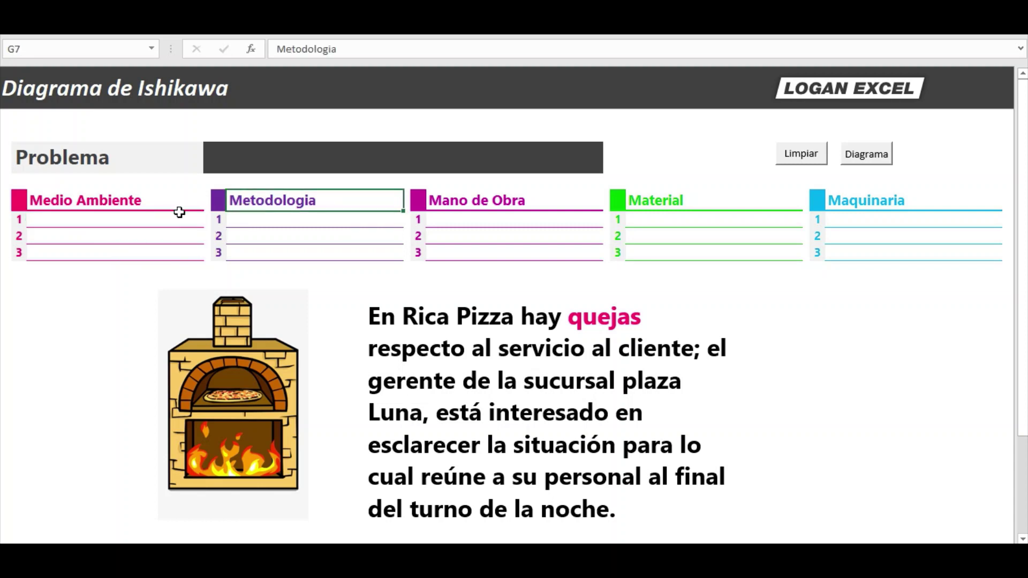
click(471, 224)
click(685, 228)
key(Right)
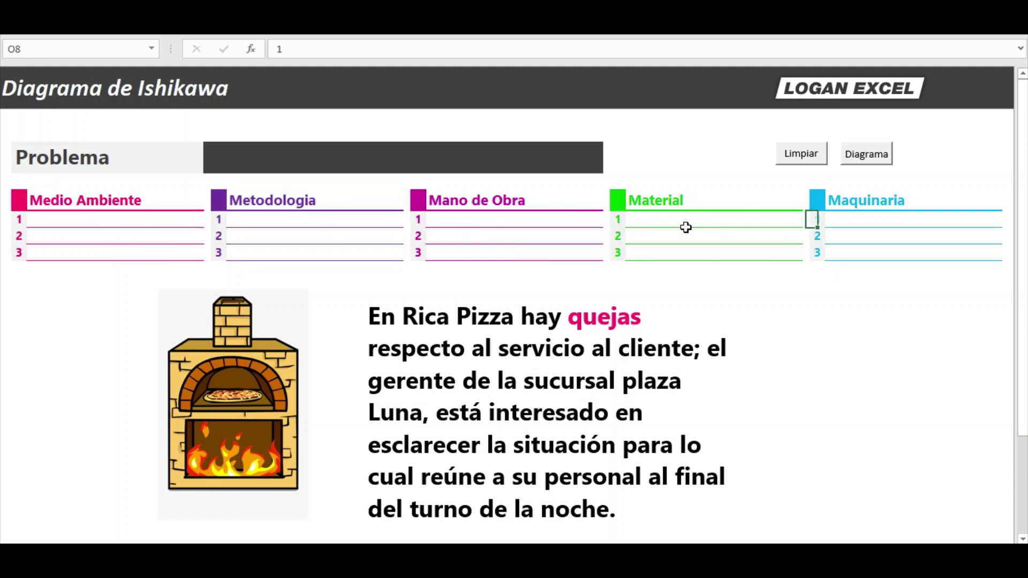
key(Right)
key(Right)
key(Right)
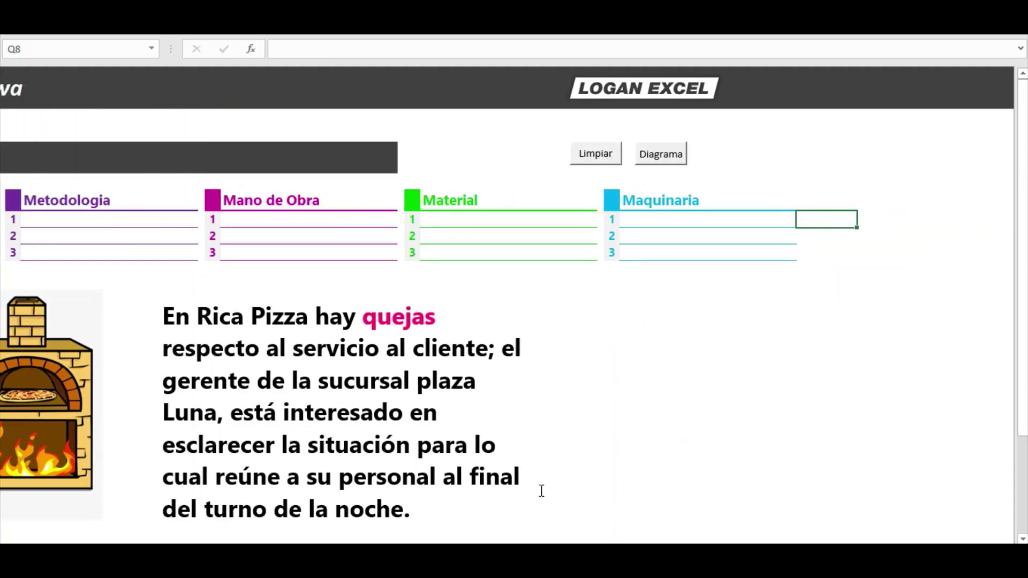
key(Left)
key(Left)
key(Home)
key(Right)
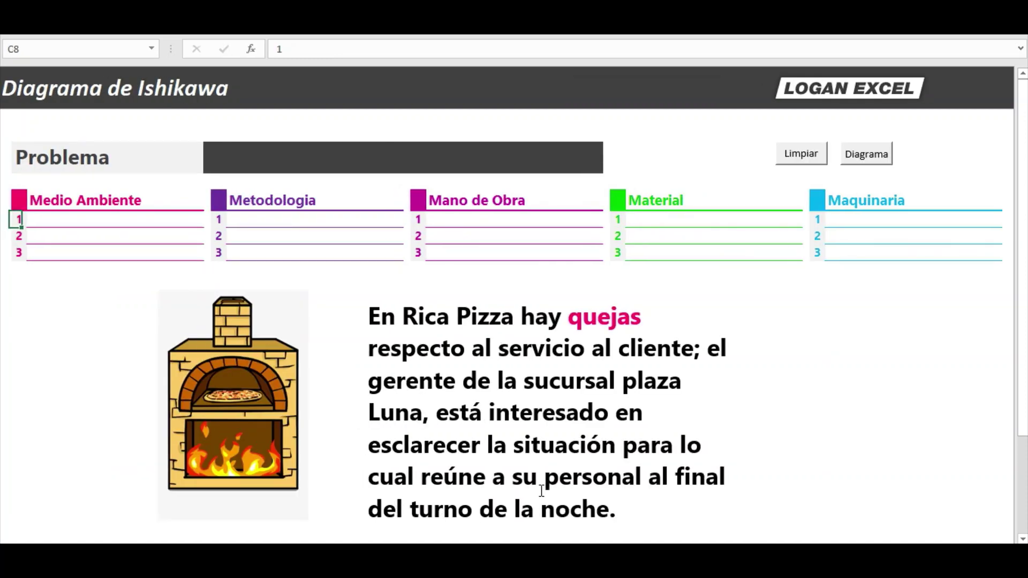
key(Right)
Step: Enter 'Quejas de cliente en el producto y servicio' as the problem statement
click(259, 156)
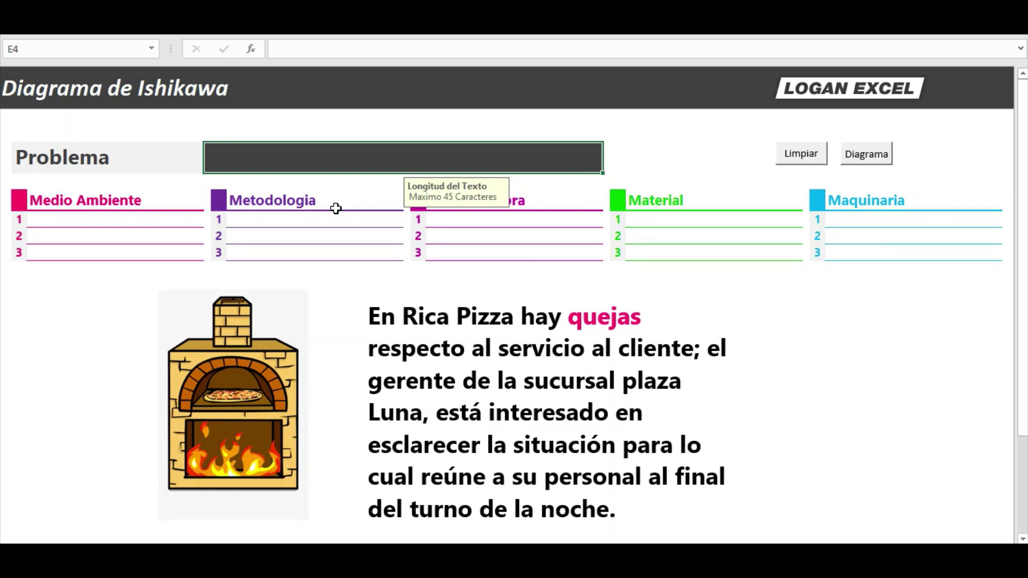
text(Quejas d)
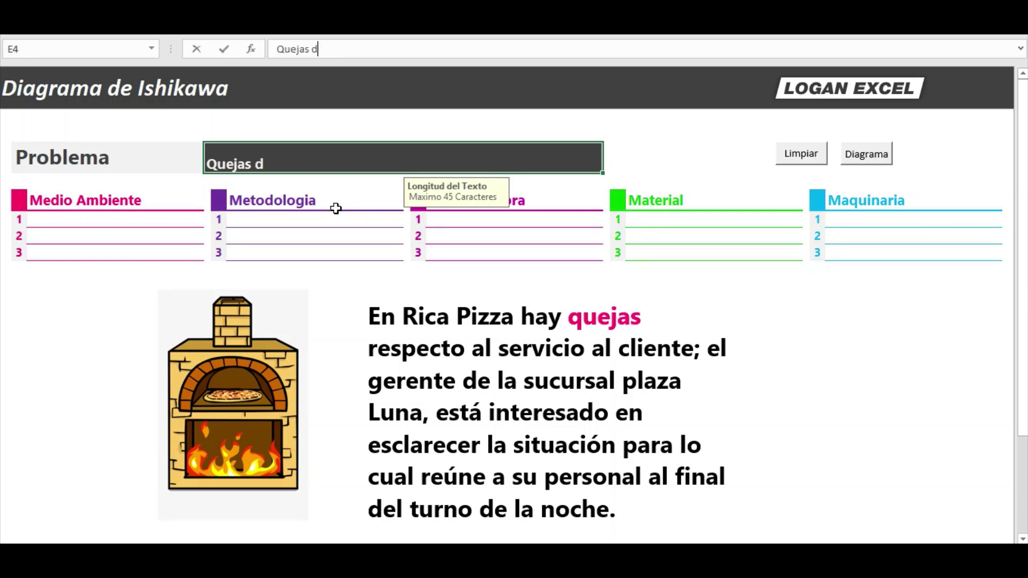
text(e cliente )
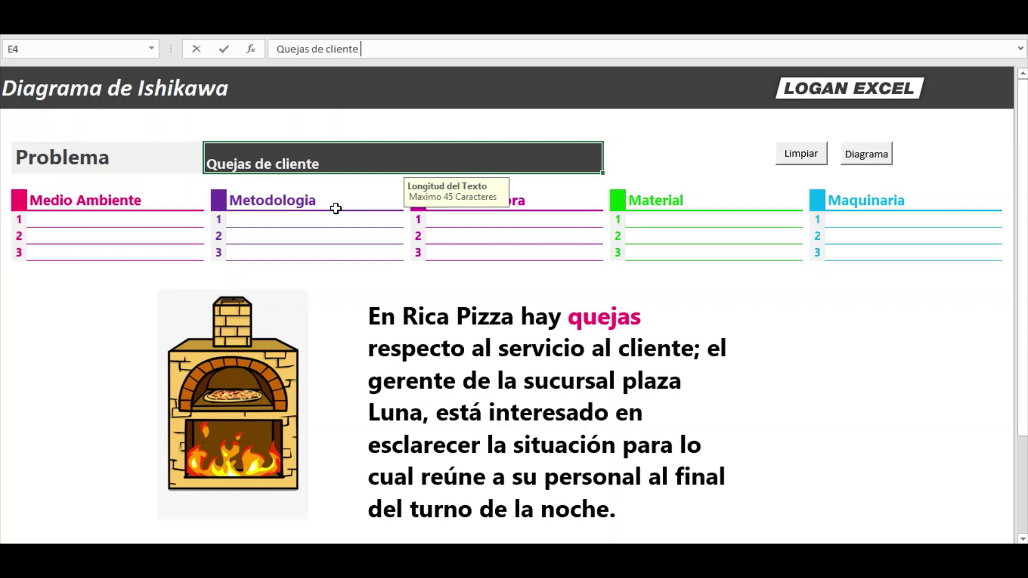
text(en el )
text(product)
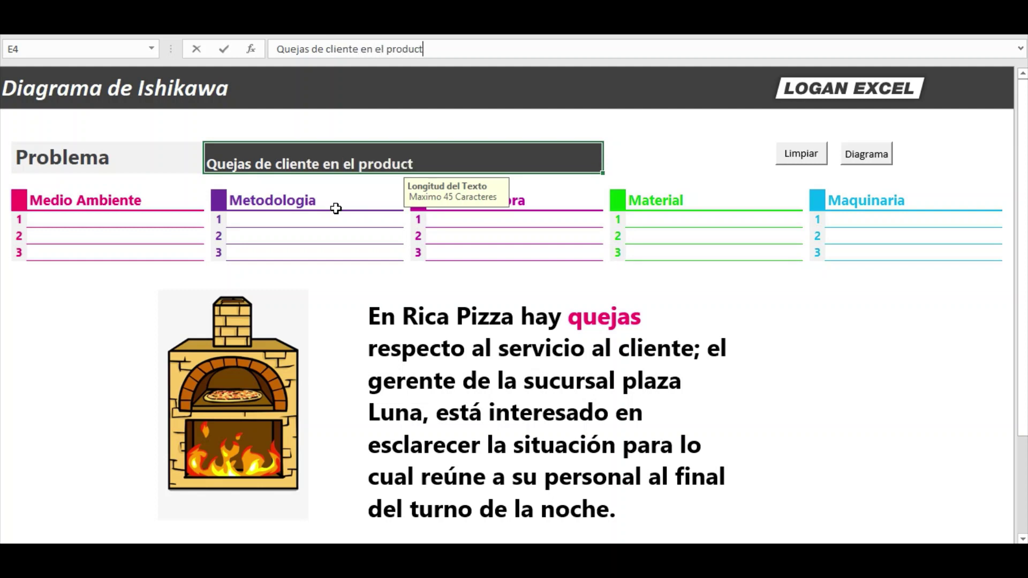
text(o y se)
text(rvicio)
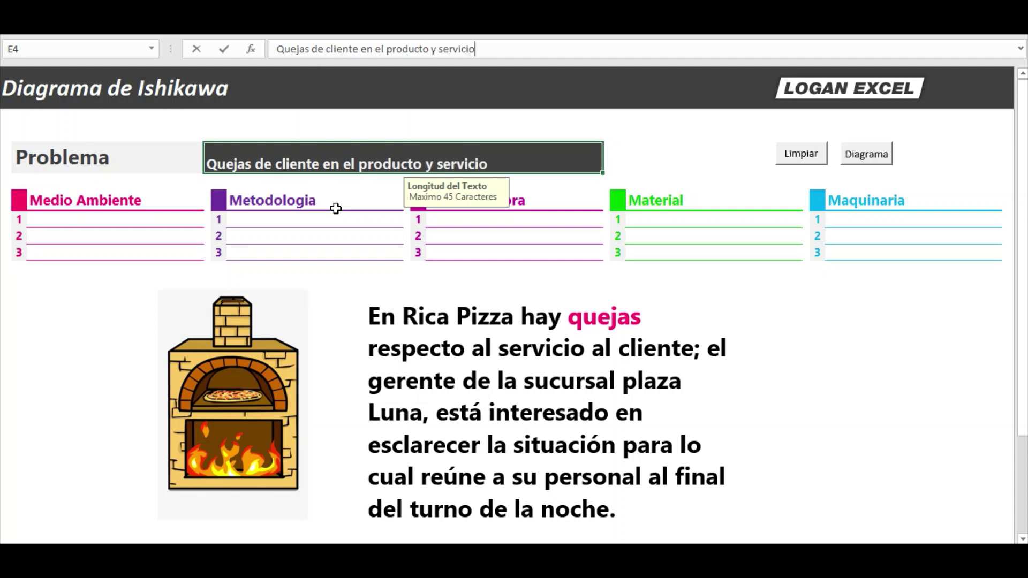
key(Return)
key(Up)
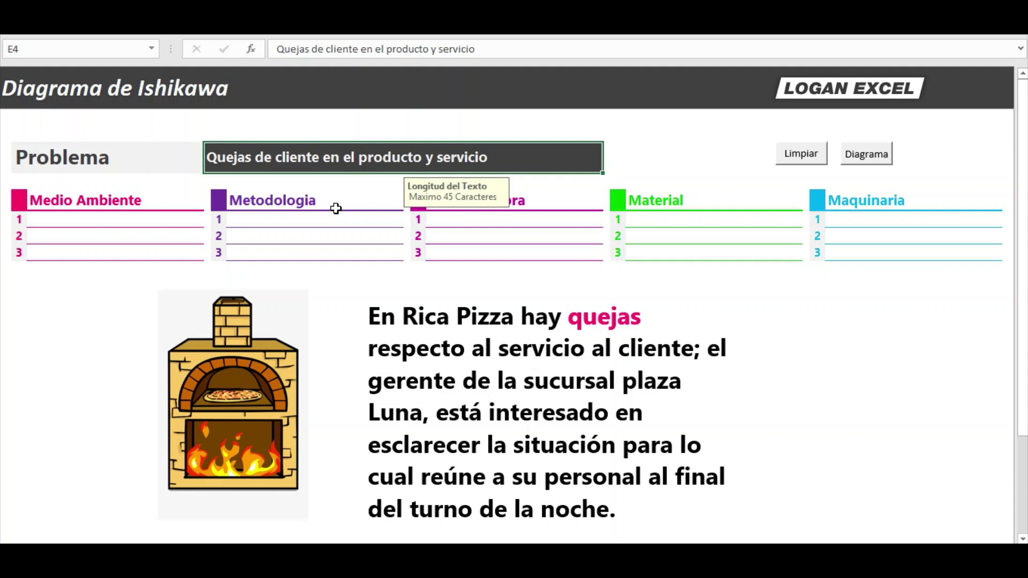
click(120, 233)
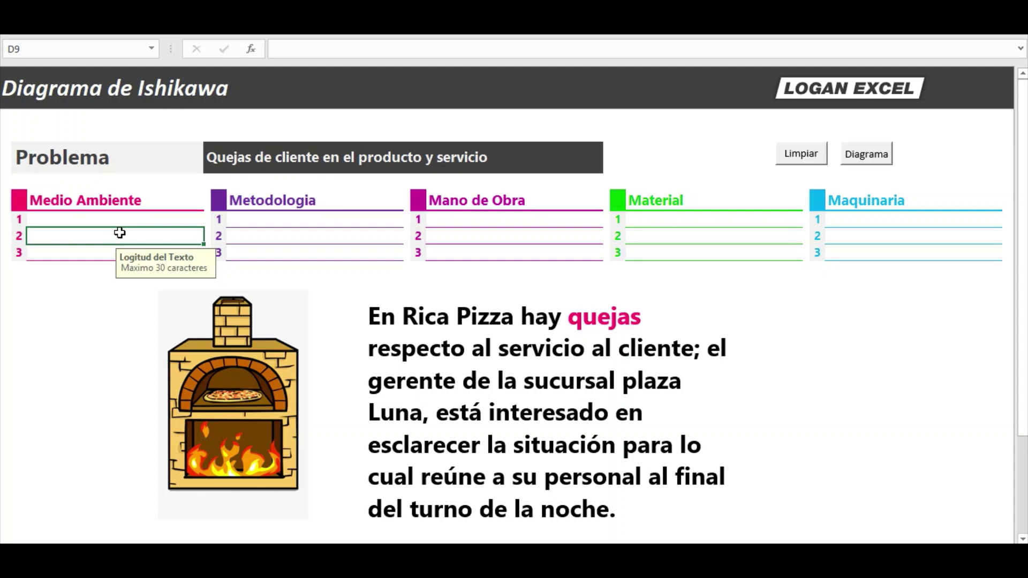
Step: Type 'Mucho calor en cocina', 'Baño muy cerca de las mesas' and 'Conflictos personales' into D8–D10
key(Up)
key(Up)
key(Down)
key(Down)
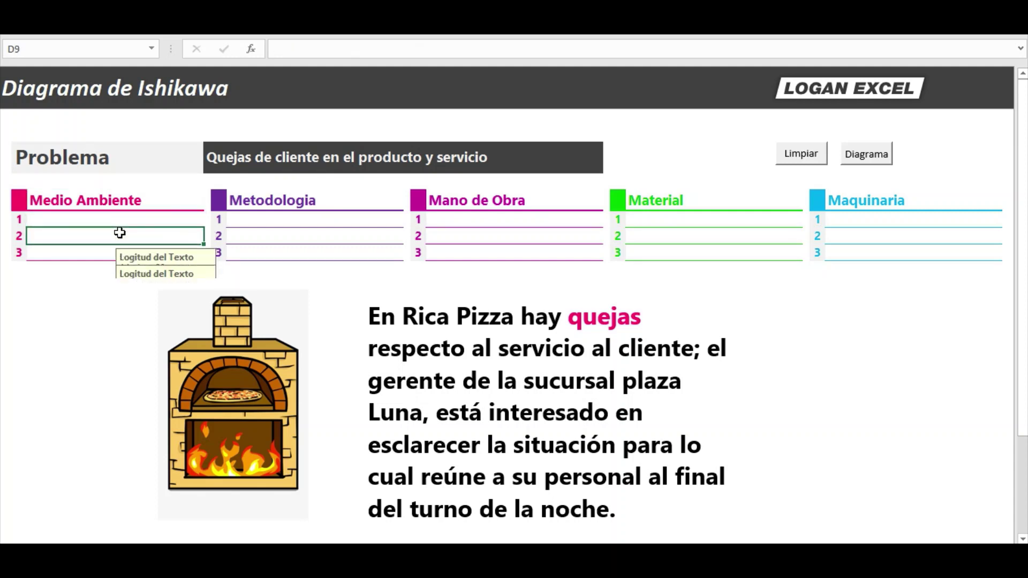
key(Up)
key(Down)
key(Up)
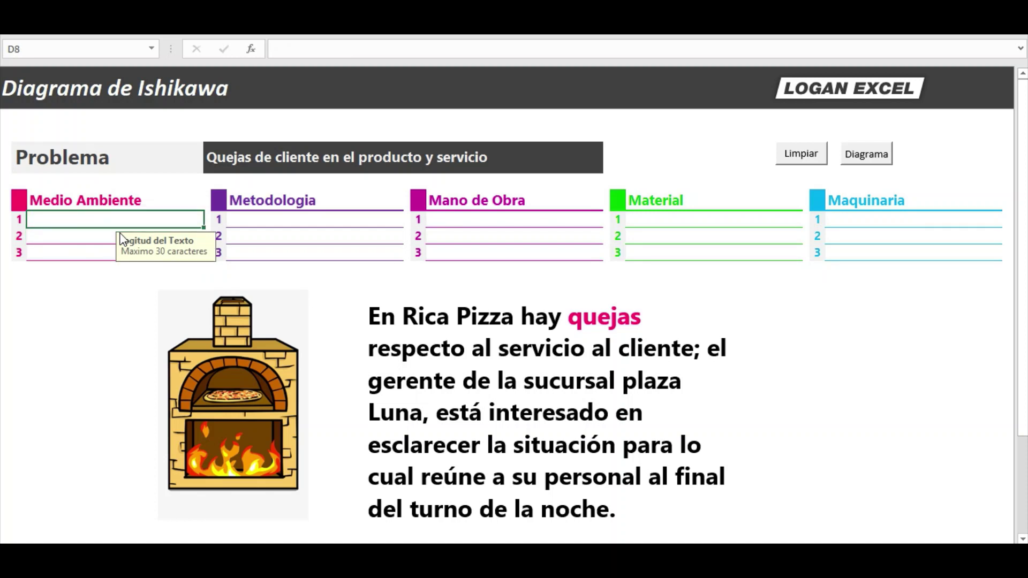
text(Much)
text(o calor)
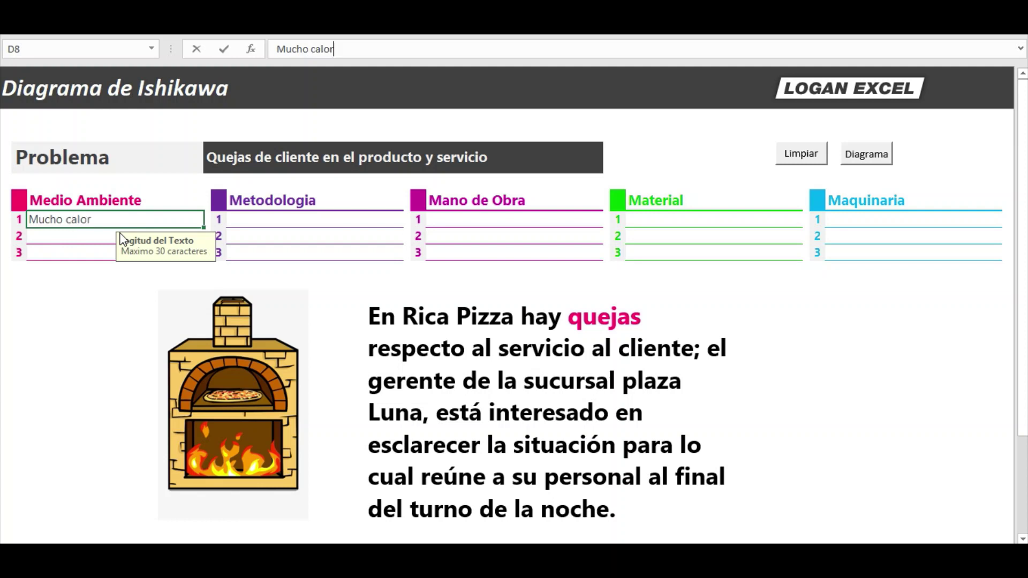
text( en c)
text(ocina)
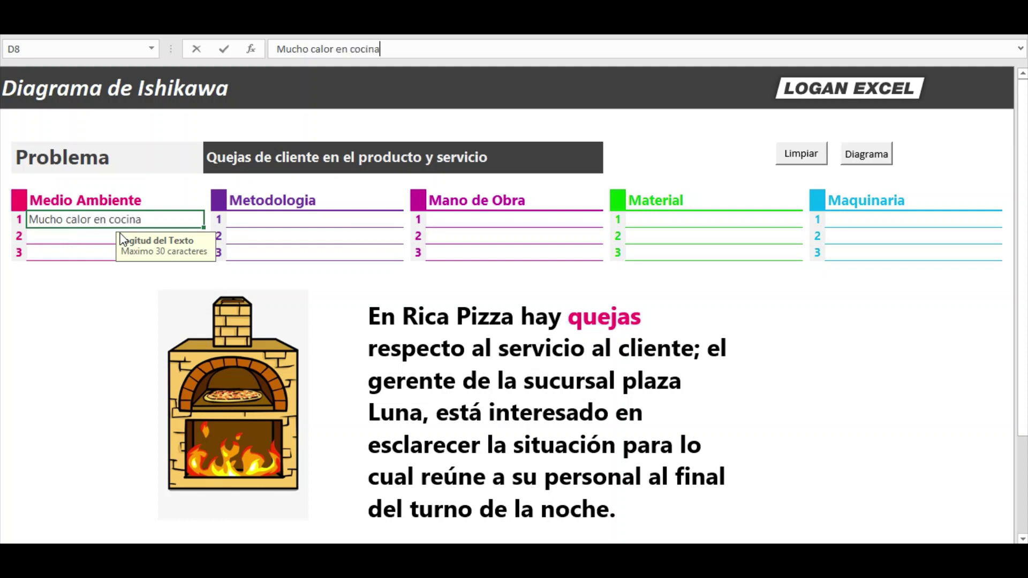
key(Return)
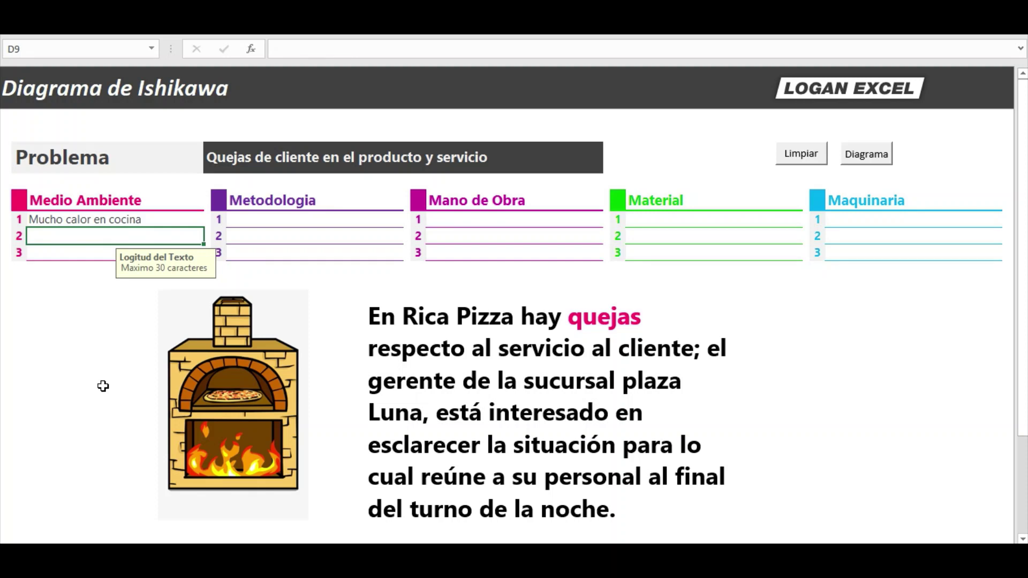
text(Baño)
text( muy cerca)
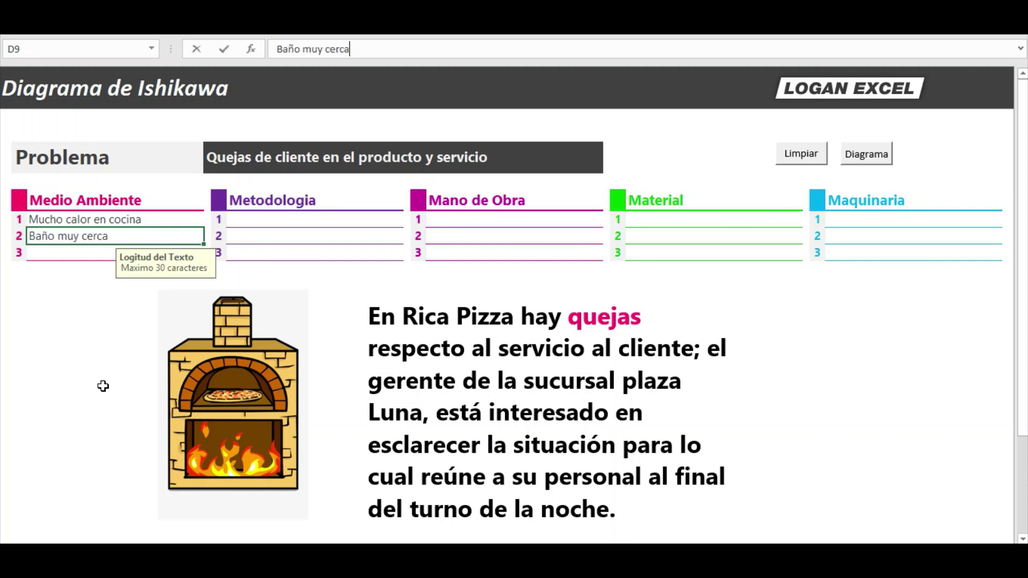
text( de las me)
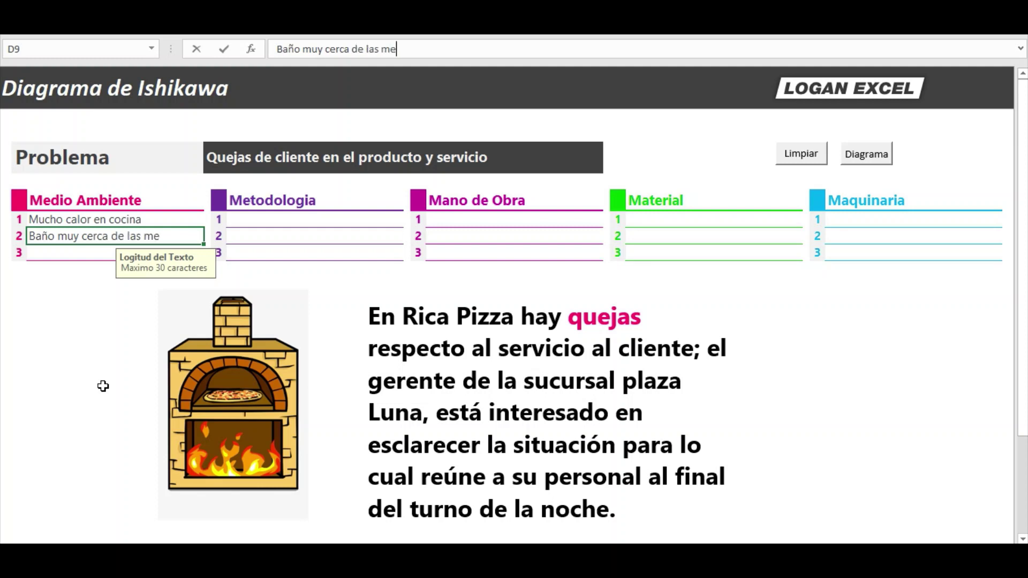
text(sas)
key(Return)
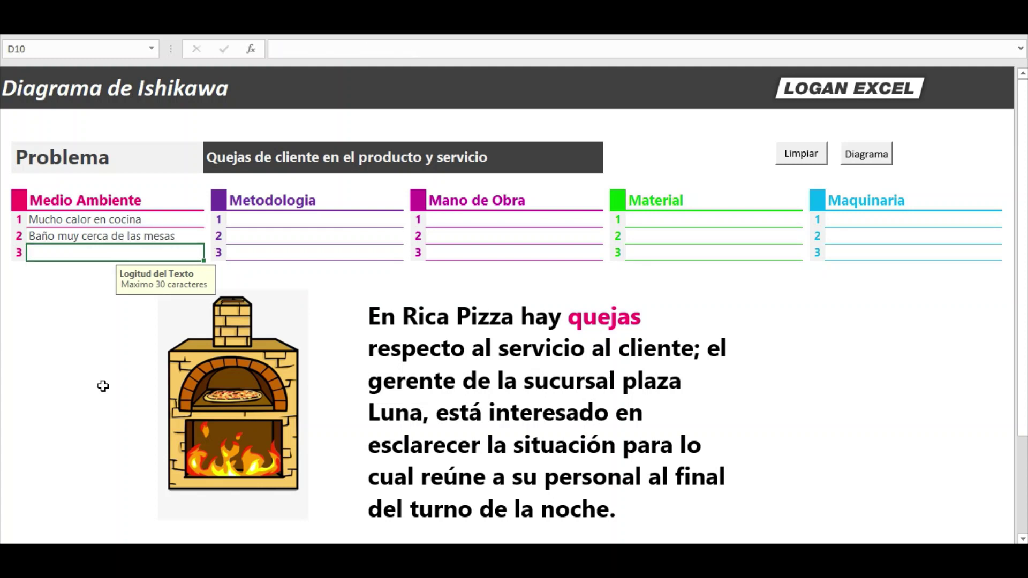
text(Con)
text(flictos )
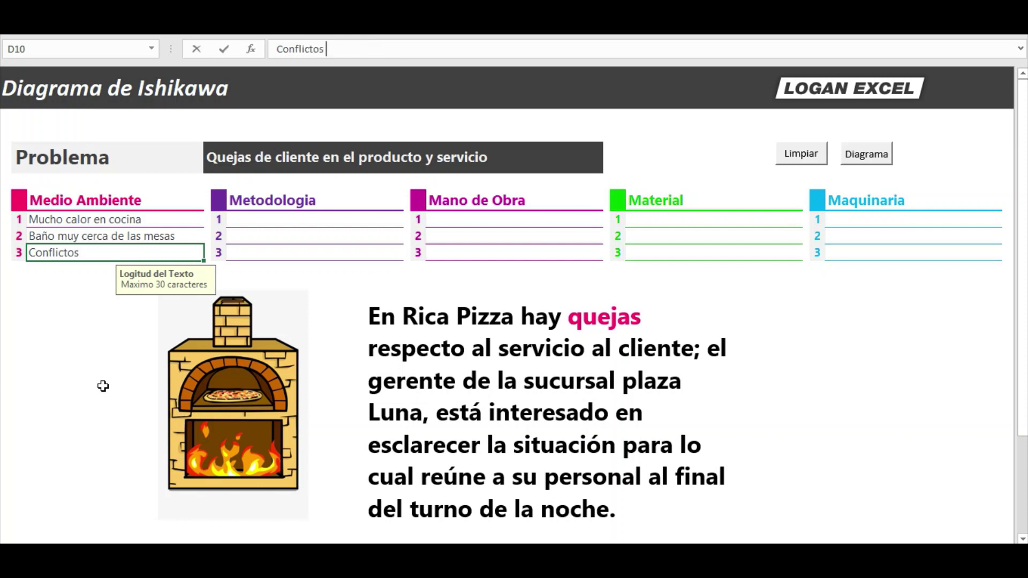
text(personales)
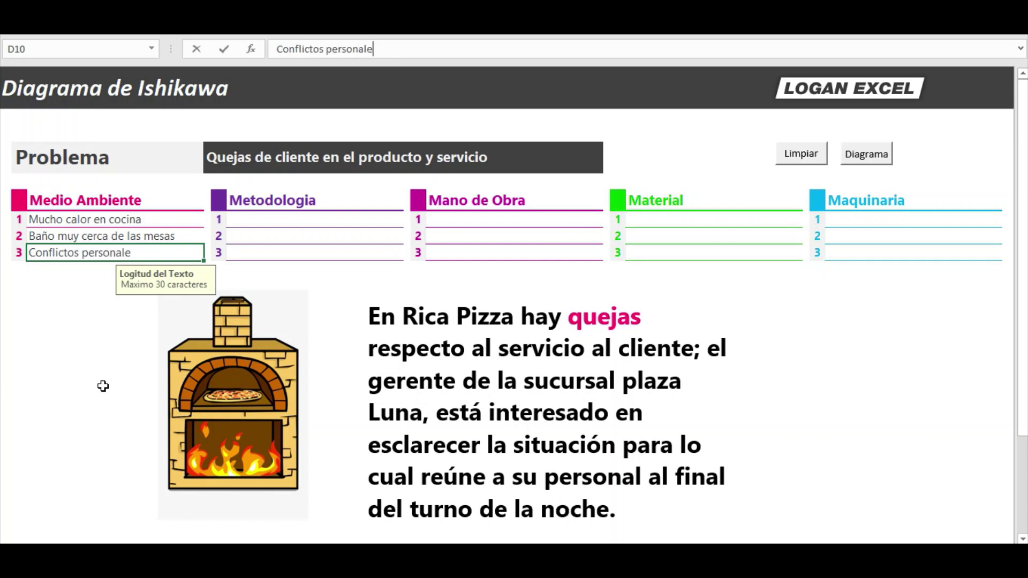
key(Return)
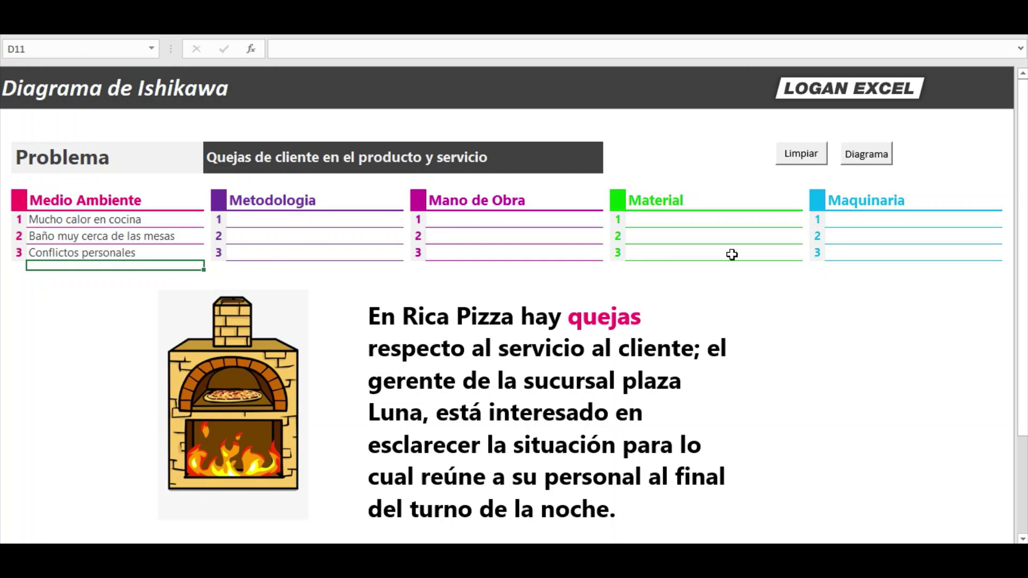
Step: Display the fishbone diagram with the three Medio Ambiente causes, then hide it again
click(853, 163)
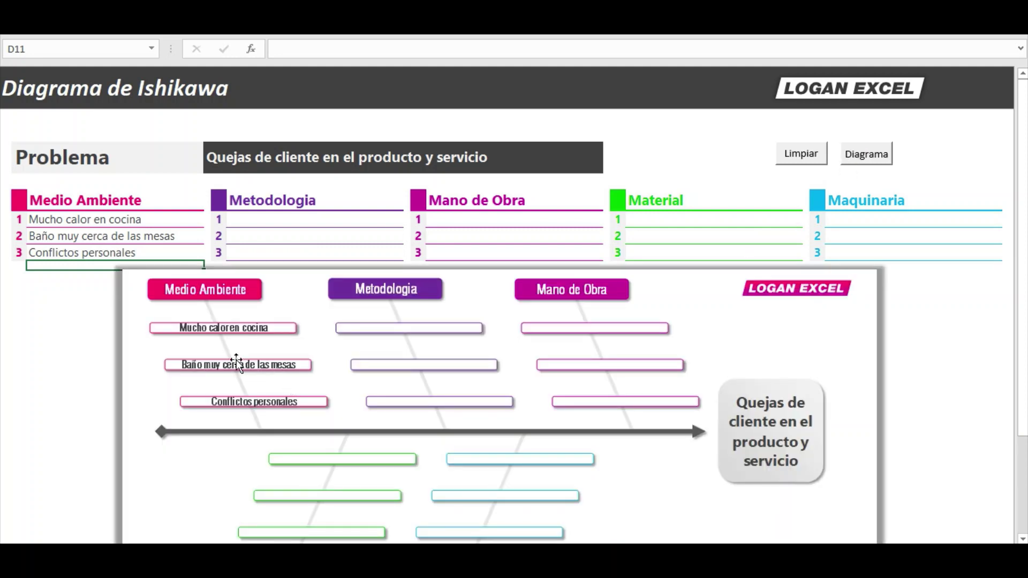
scroll(236, 364, down, 1)
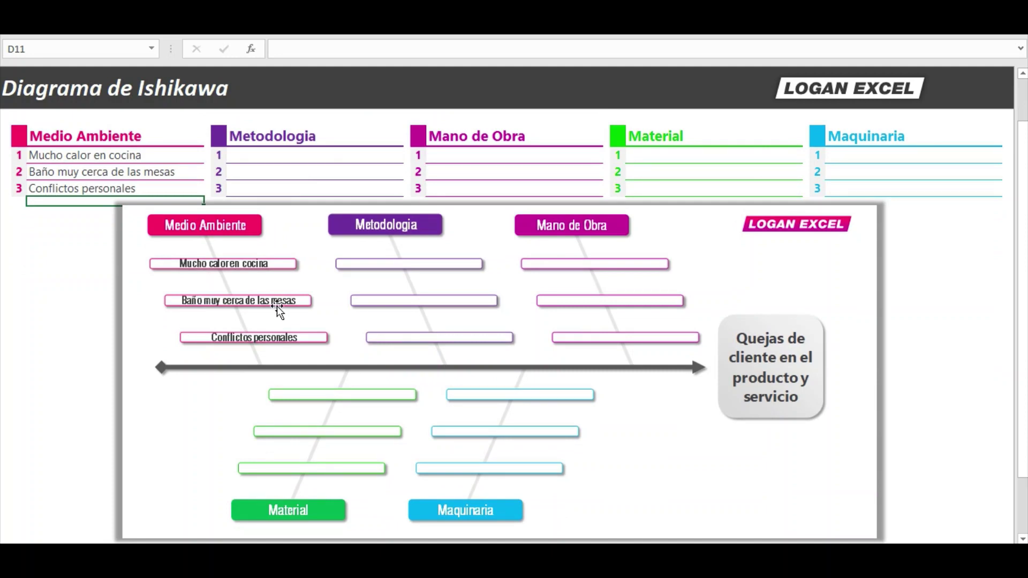
scroll(278, 324, down, 1)
scroll(279, 324, up, 2)
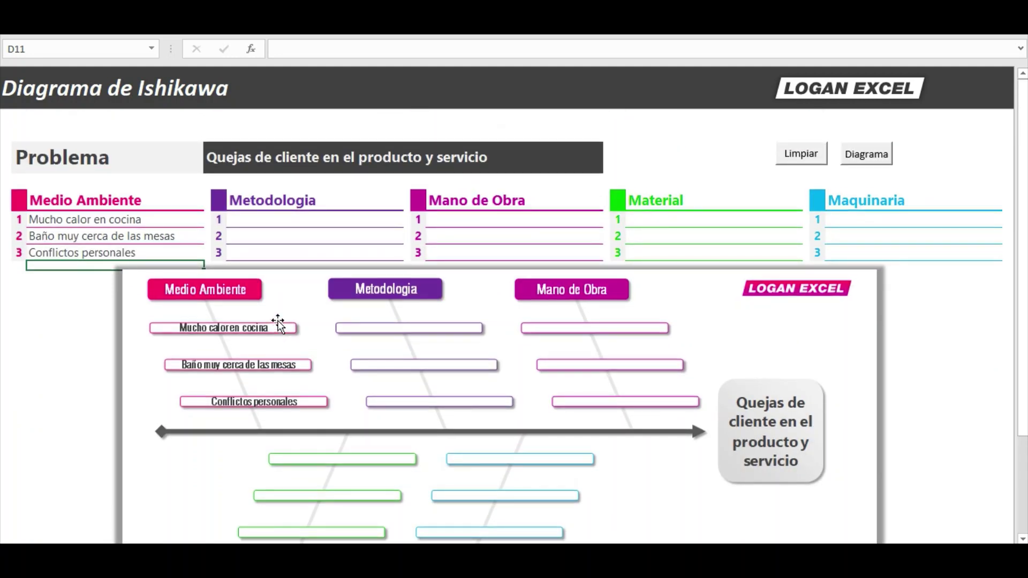
click(867, 165)
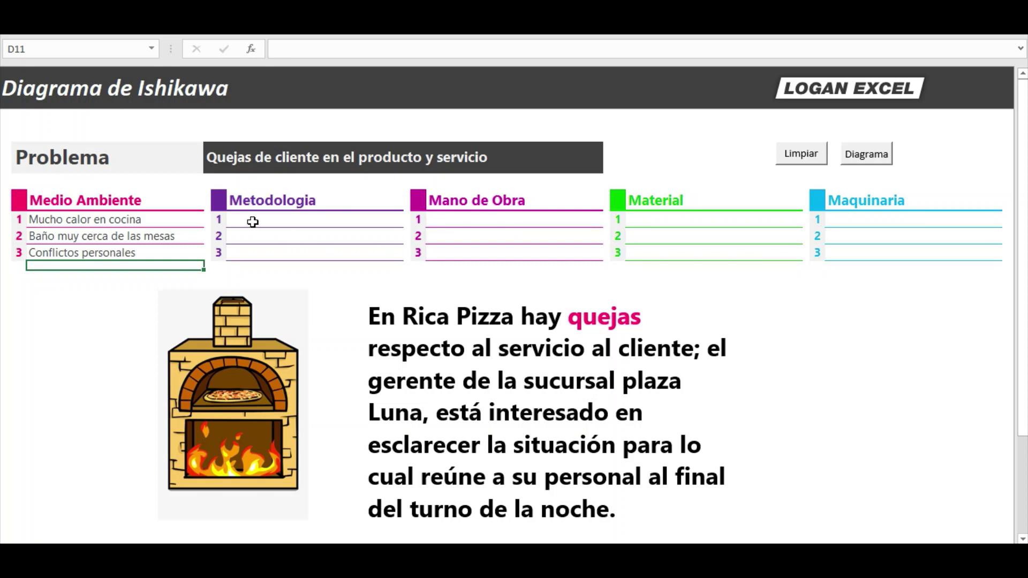
Step: Enter 'No hay manual cocina' as the first Metodologia cause
click(306, 223)
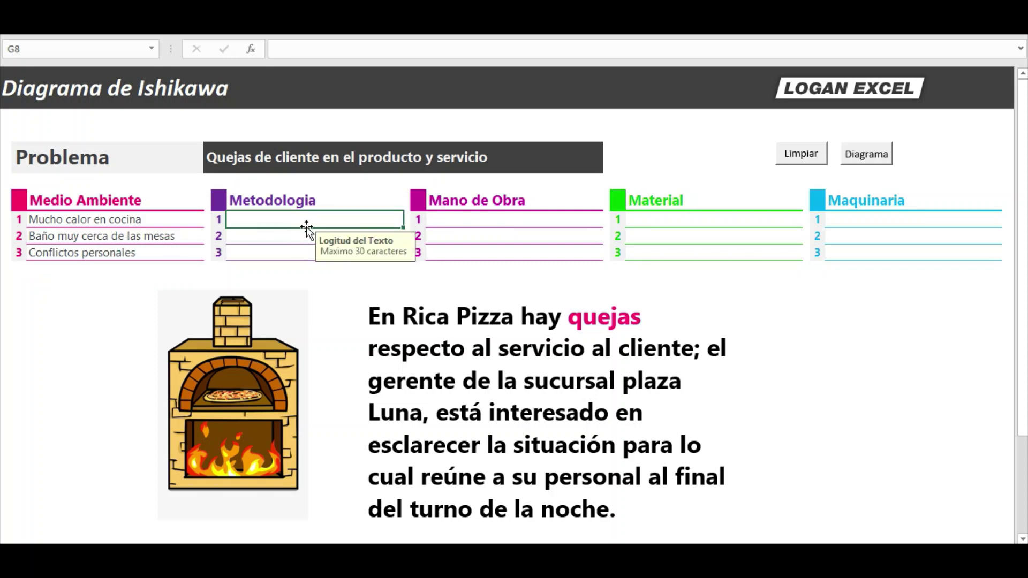
text(No)
text( hay)
text( anu)
key(BackSpace)
key(BackSpace)
key(BackSpace)
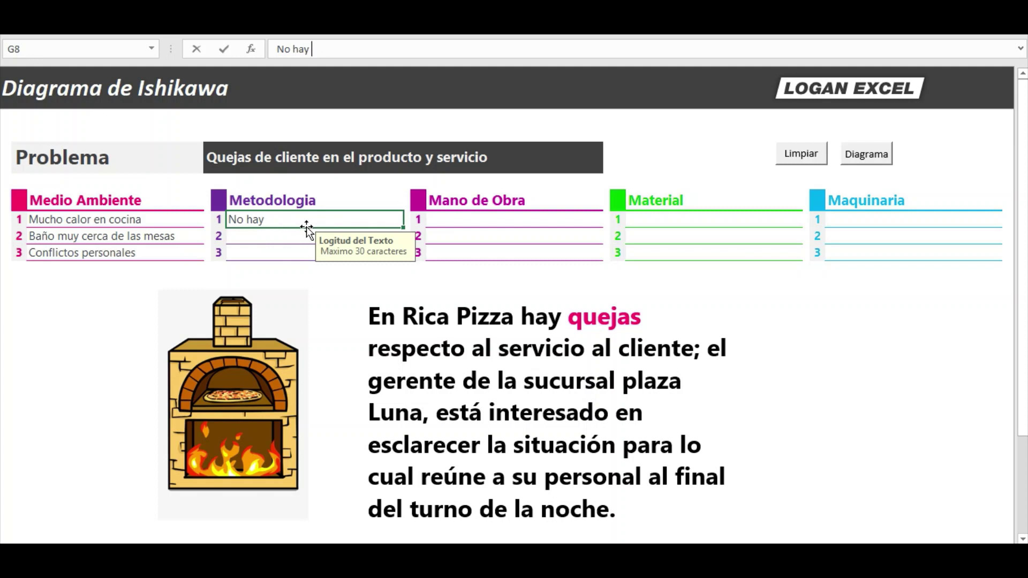
text(manual co)
text(cina)
key(Return)
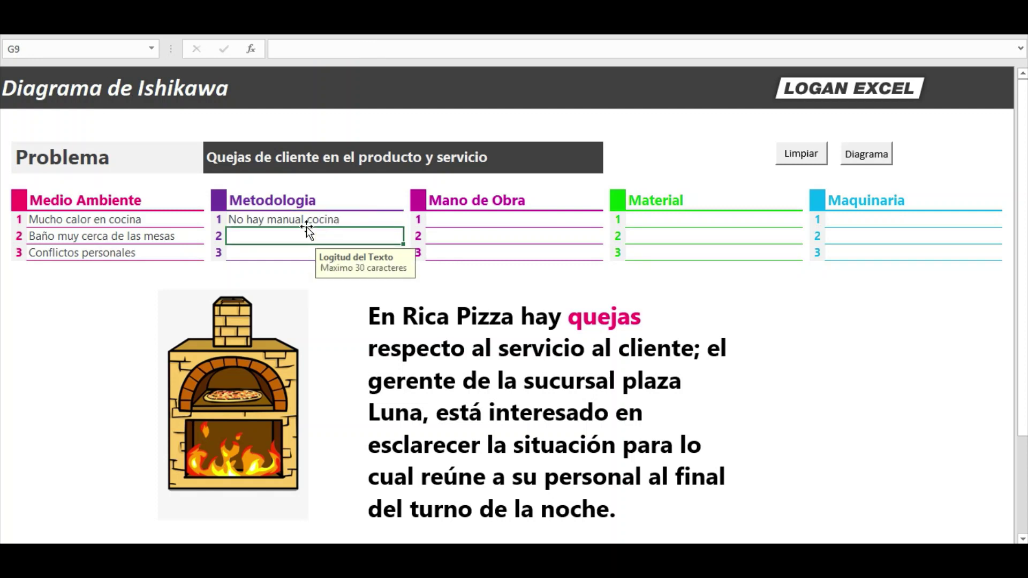
key(Return)
click(306, 227)
Step: Enter 'No hay capacitacion' as the second Metodologia cause
click(348, 238)
text(N)
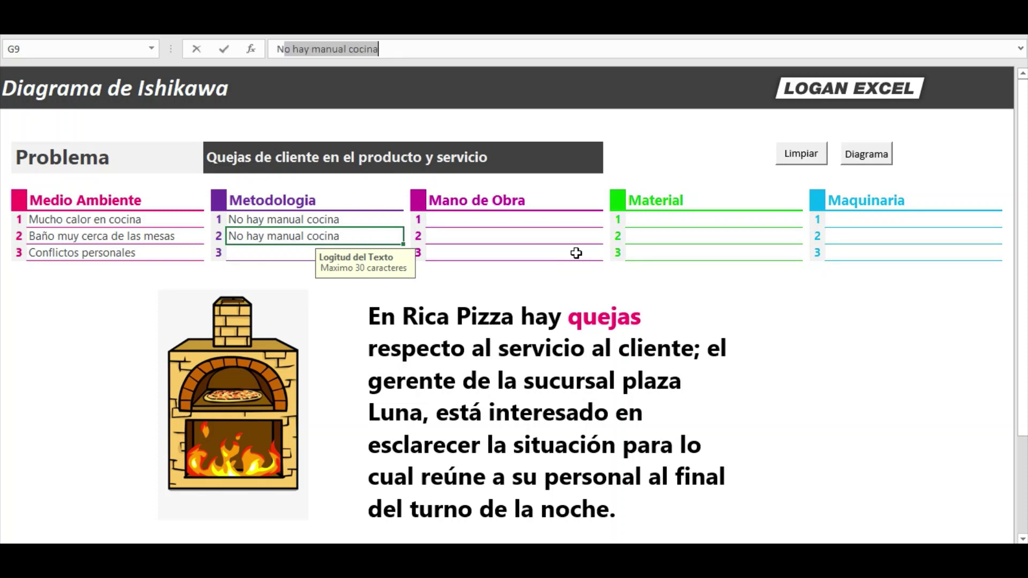
text(o hay)
key(BackSpace)
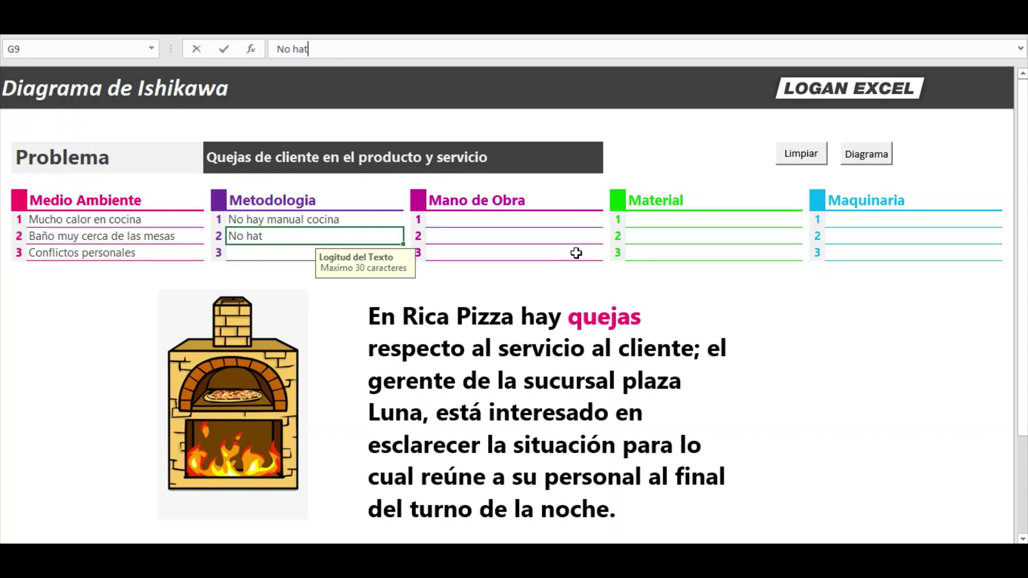
text(capa)
text(citacion)
key(Return)
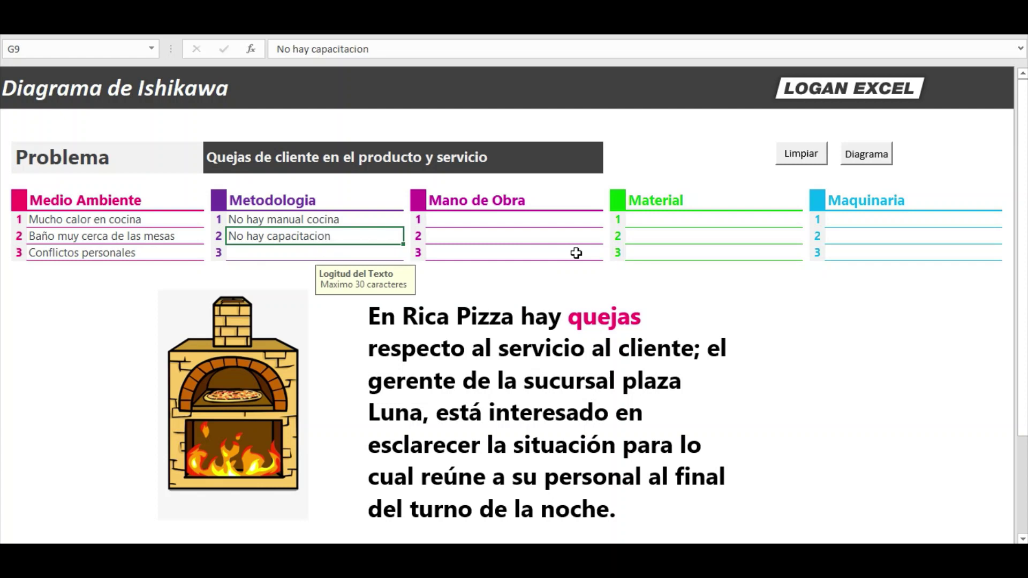
key(Return)
key(Return)
Step: Enter 'No hay manual de operación' as the third Metodologia cause and review the entries
key(Up)
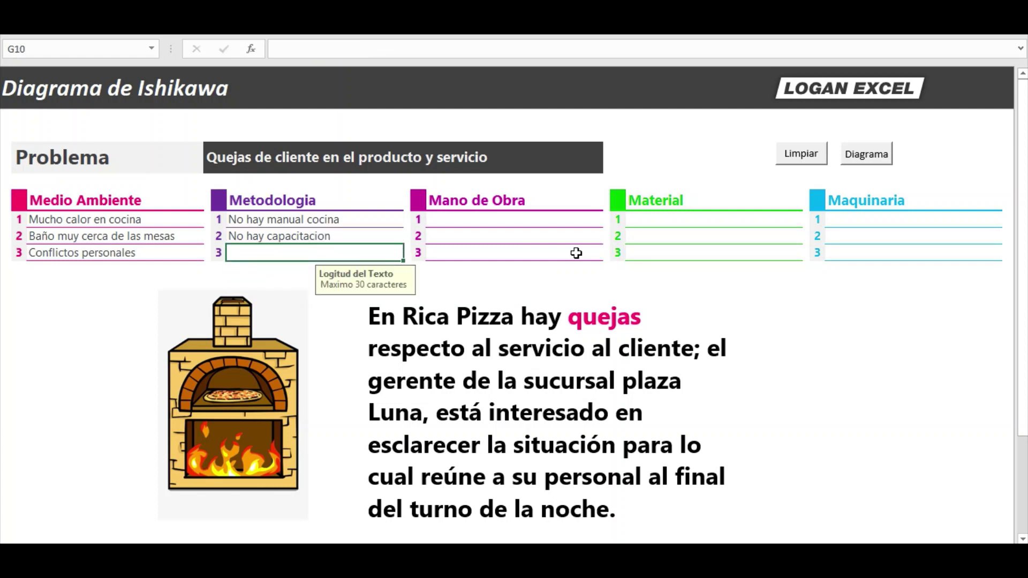
text(No hay )
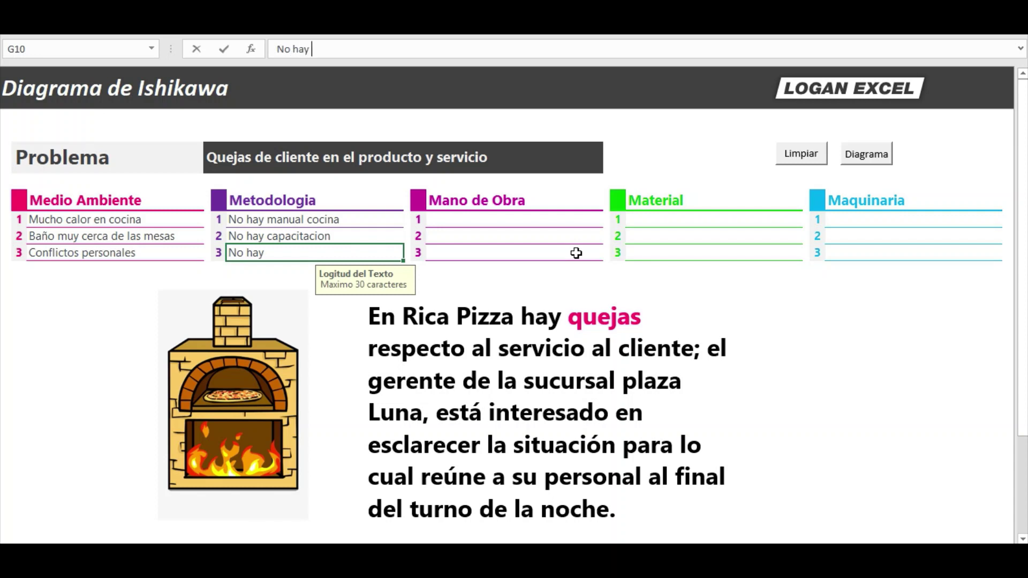
text(manual de )
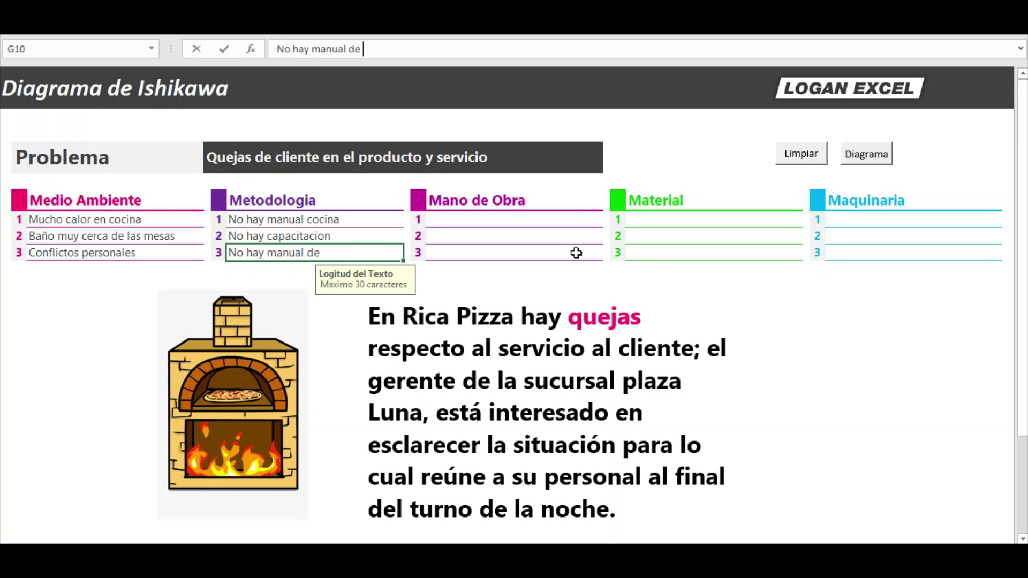
text(operación)
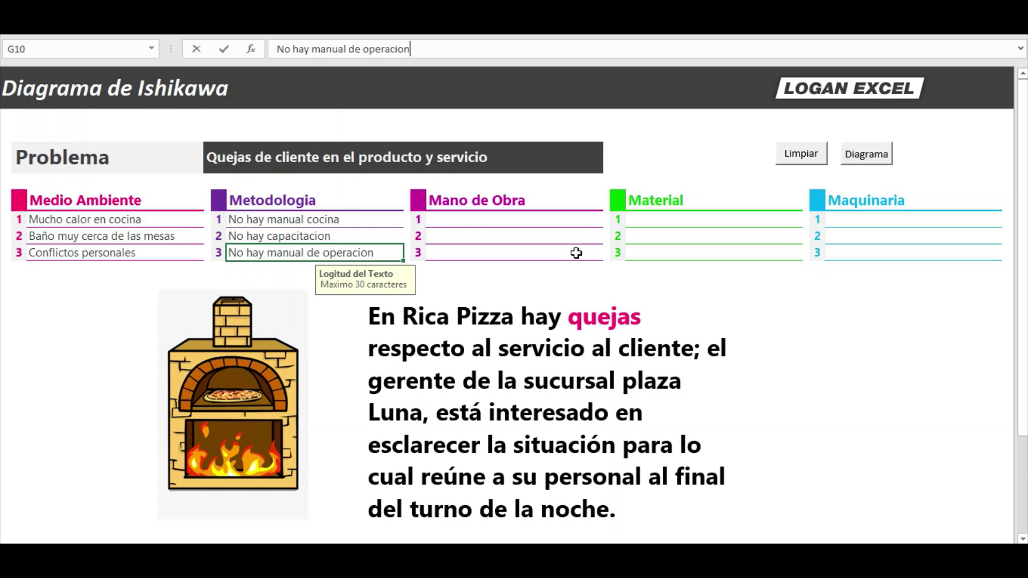
key(Return)
key(Up)
key(Up)
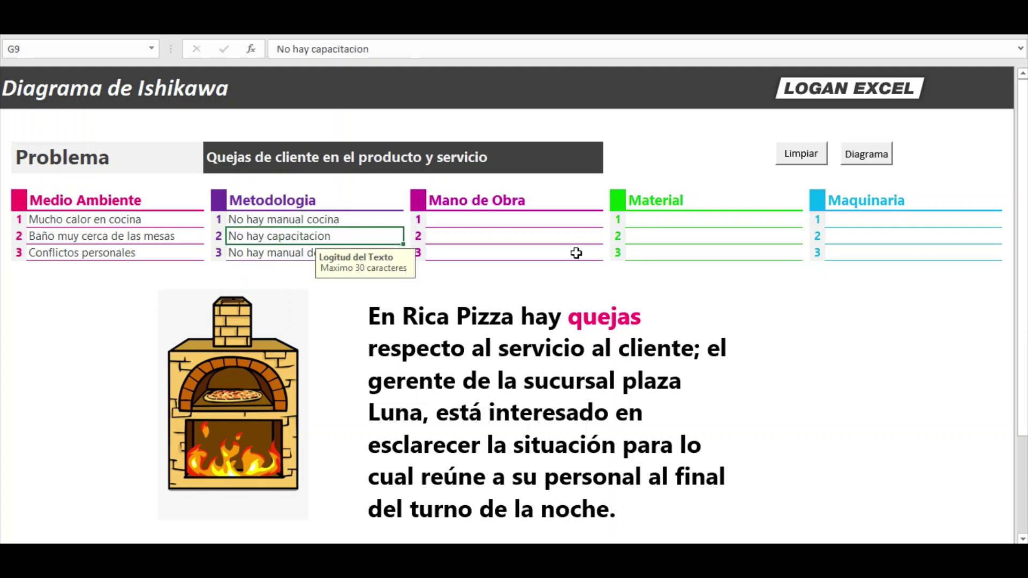
key(Down)
key(Up)
key(Down)
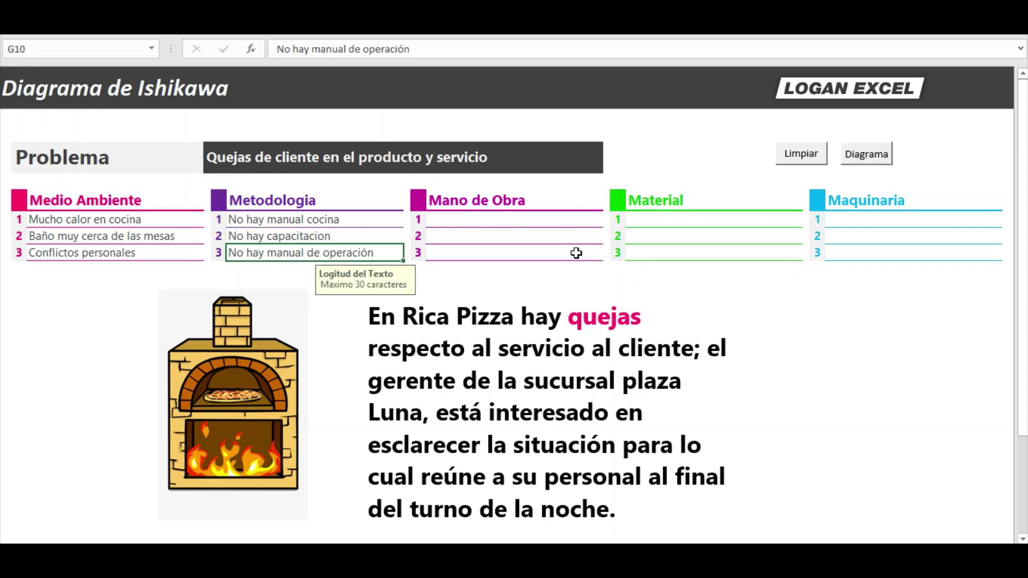
Step: Show the fishbone diagram with the Metodologia causes, then hide it again
click(298, 236)
click(862, 160)
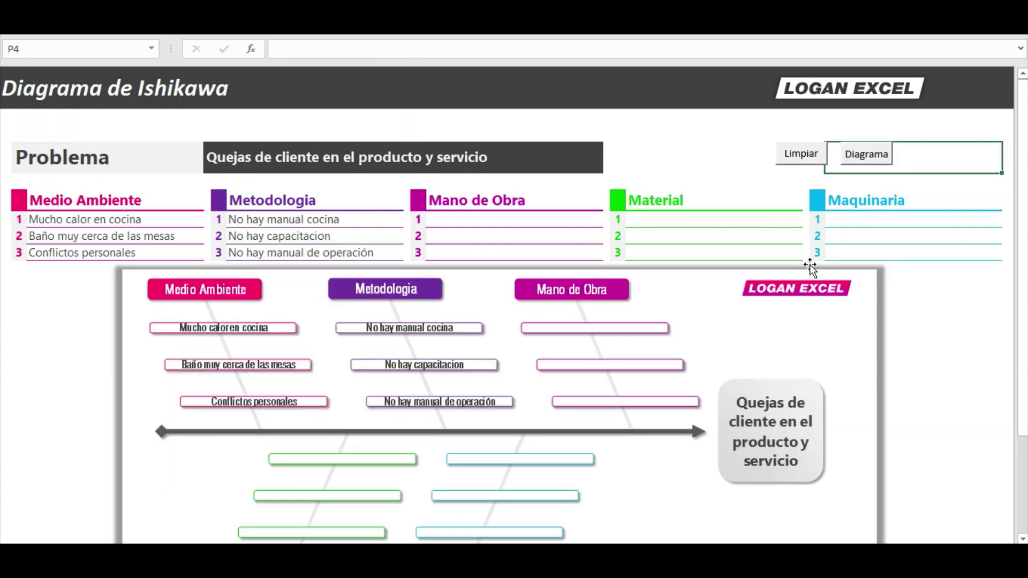
click(865, 155)
Step: Enter 'No calificada', 'Inasistecias' and 'Desconocen la ciudad' as the Mano de Obra causes
click(477, 220)
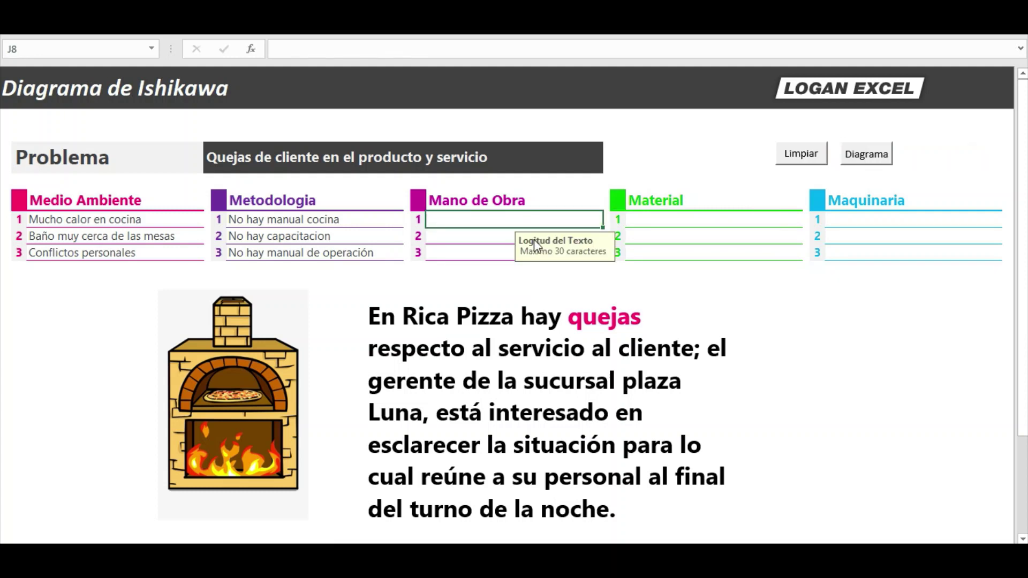
text(No ca)
text(lifi)
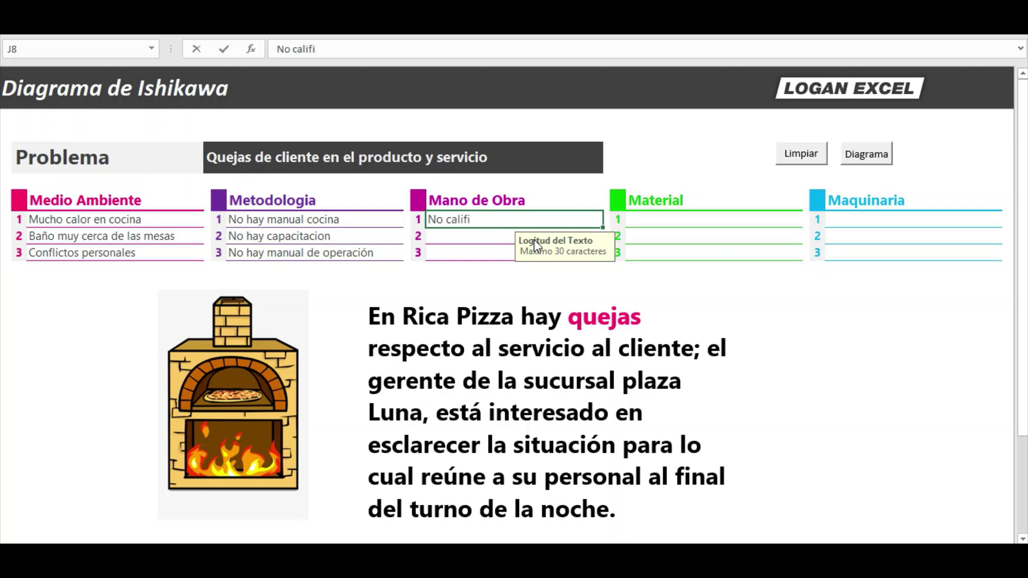
text(cada)
key(Return)
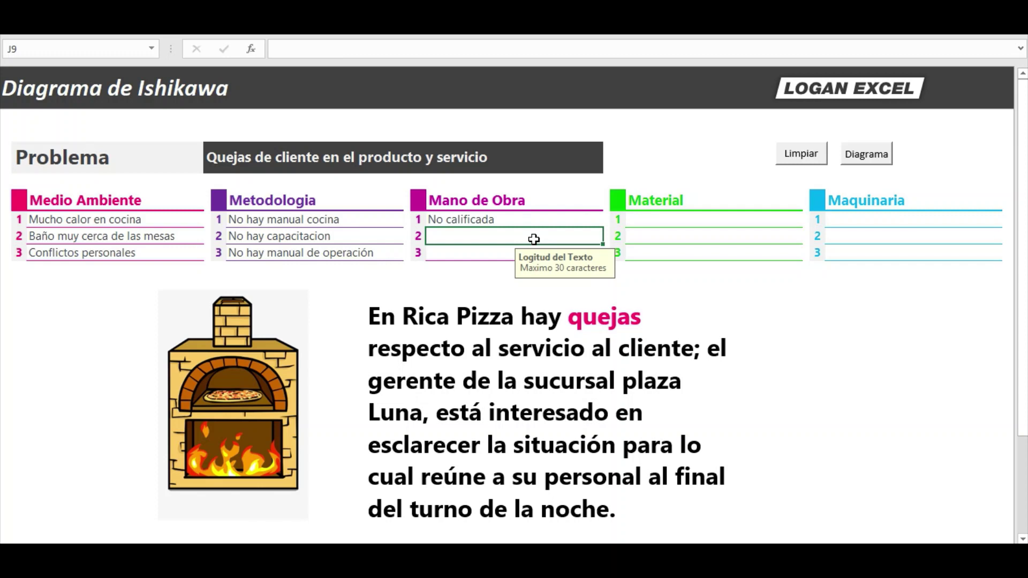
text(In)
text(asistec)
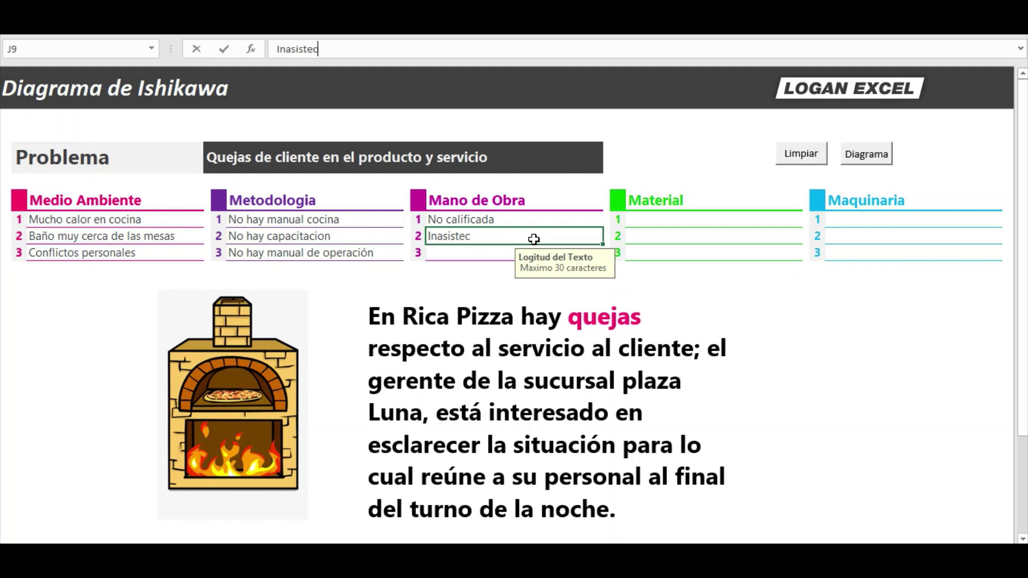
text(ias)
key(Return)
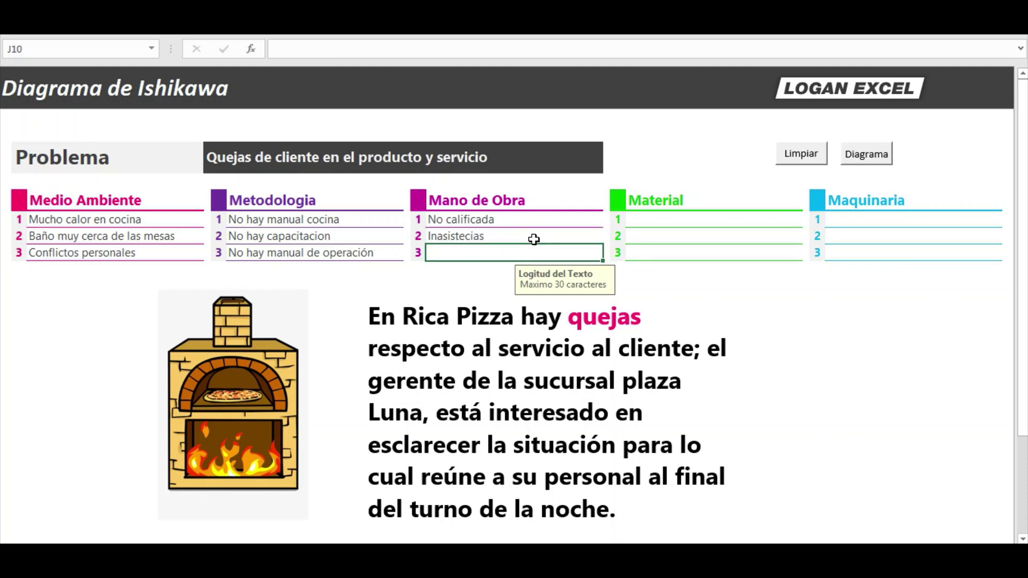
text(Desc)
text(onocen)
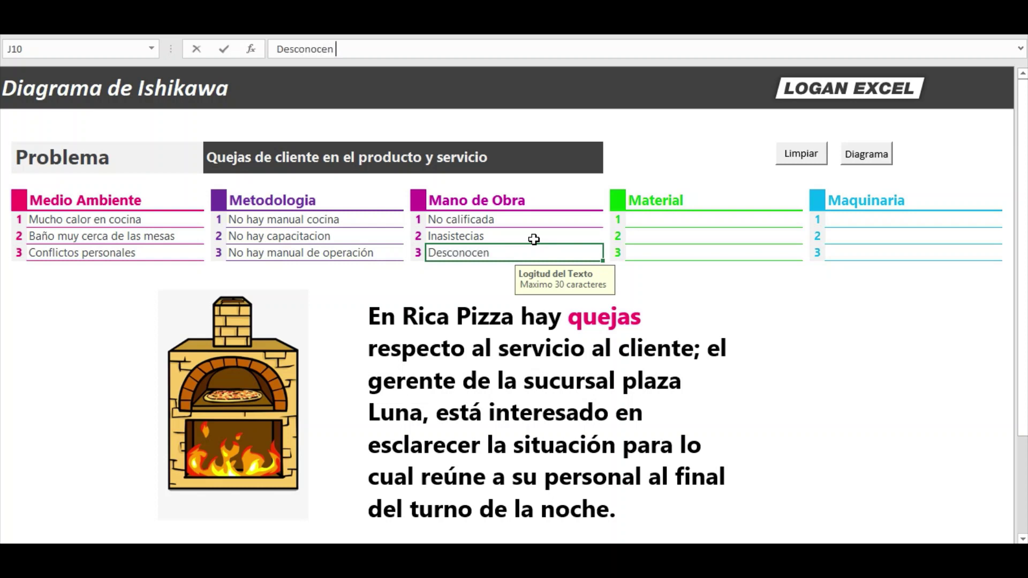
text( la ciu)
text(dad)
key(Return)
Step: Review the Mano de Obra entries and show the fishbone diagram, then hide it
key(Up)
key(Up)
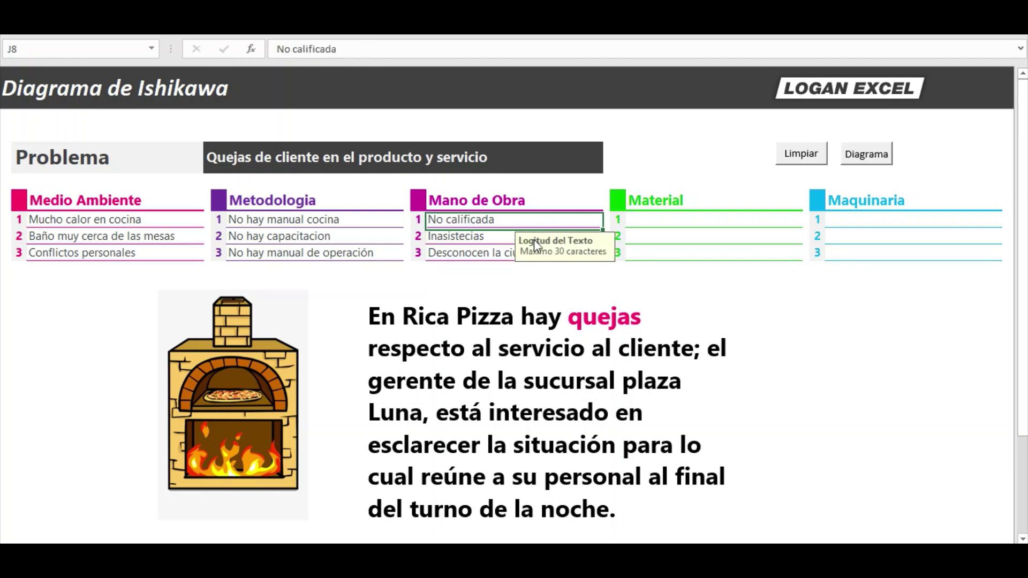
key(Down)
key(Down)
key(Up)
key(Up)
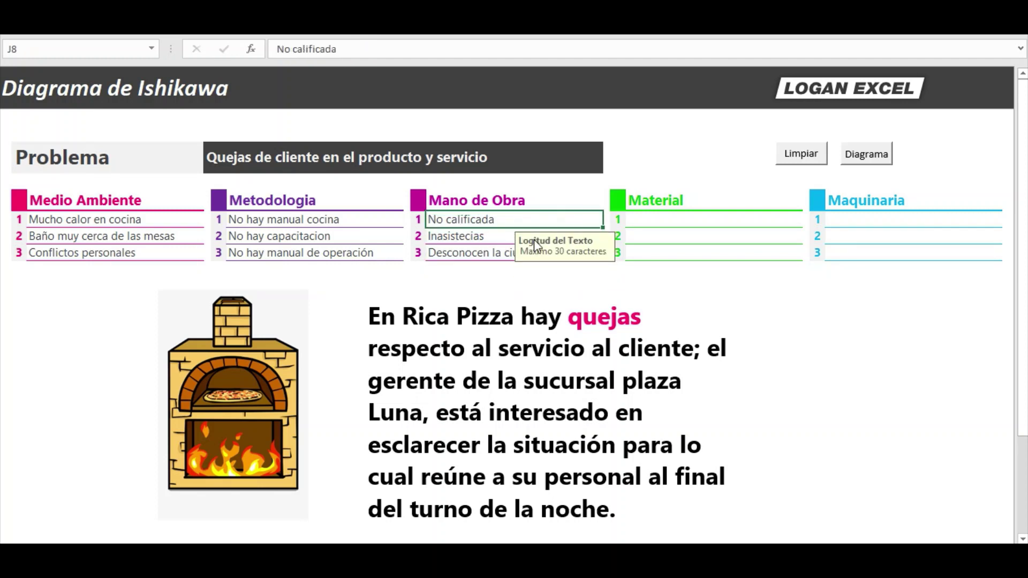
click(867, 155)
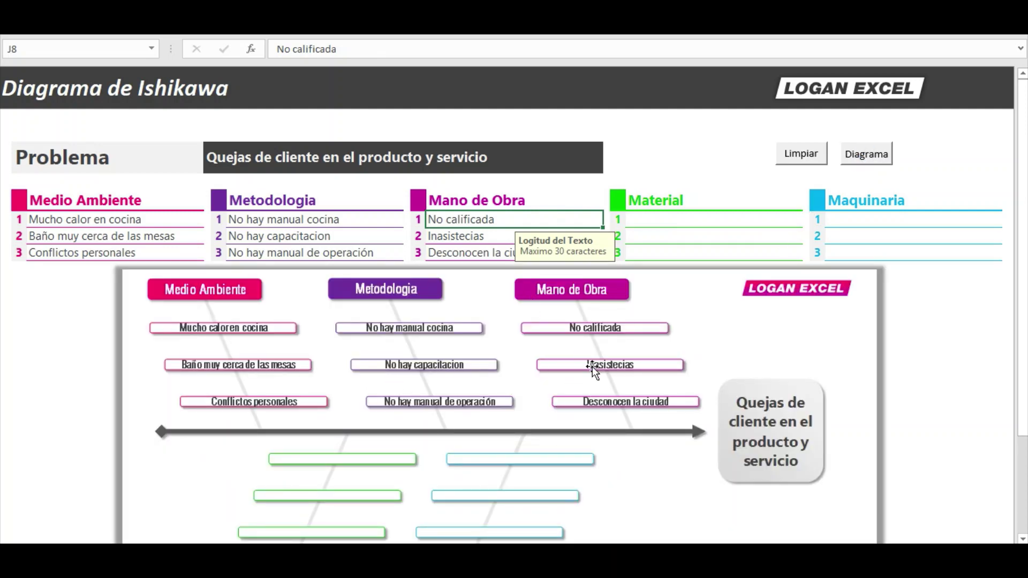
click(864, 156)
Step: Enter the Material causes 'Queso quemado', 'Cadudaco' and 'Masa fermentada'
click(699, 221)
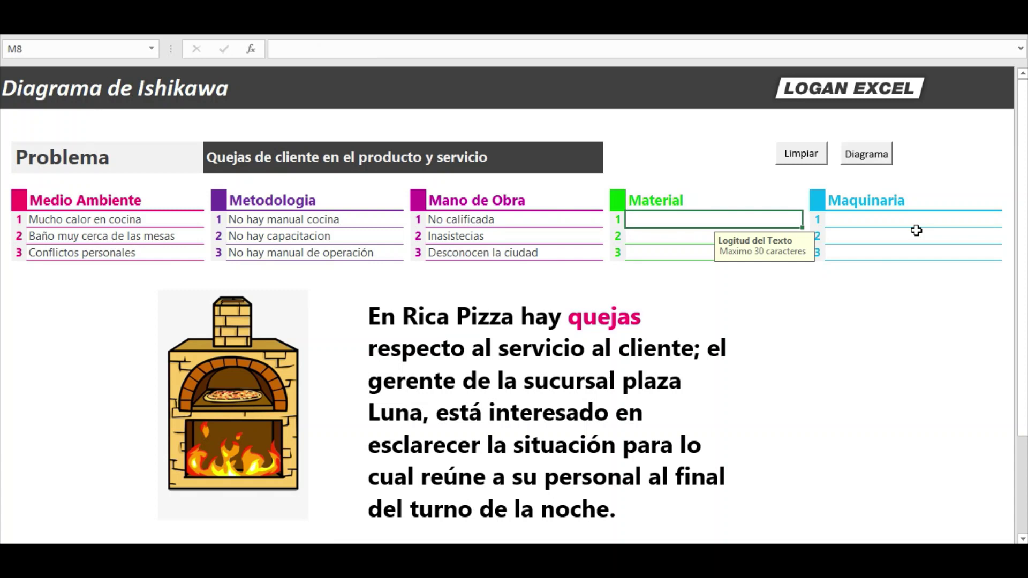
text(Ques)
text(o quemad)
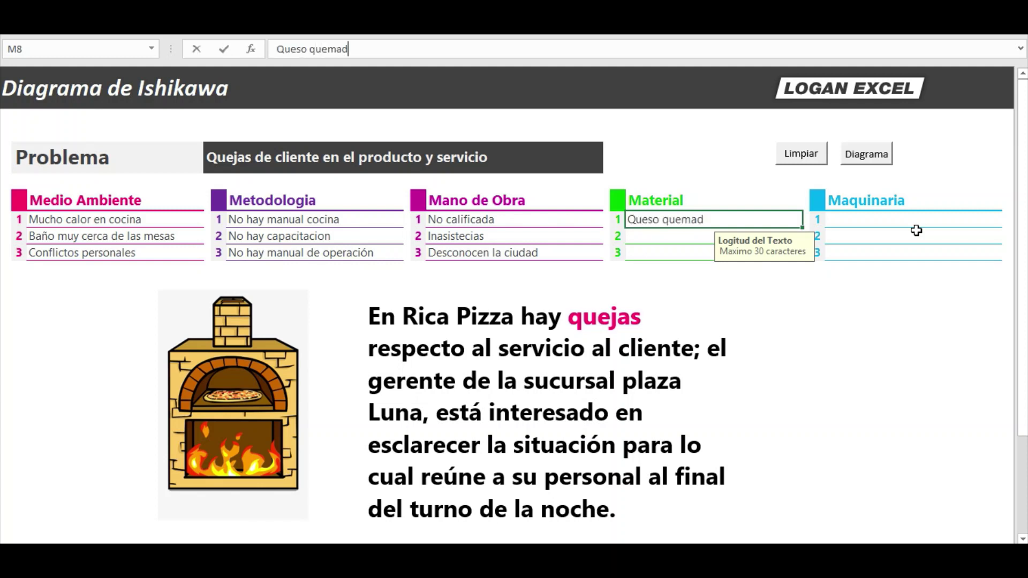
text(o)
key(Return)
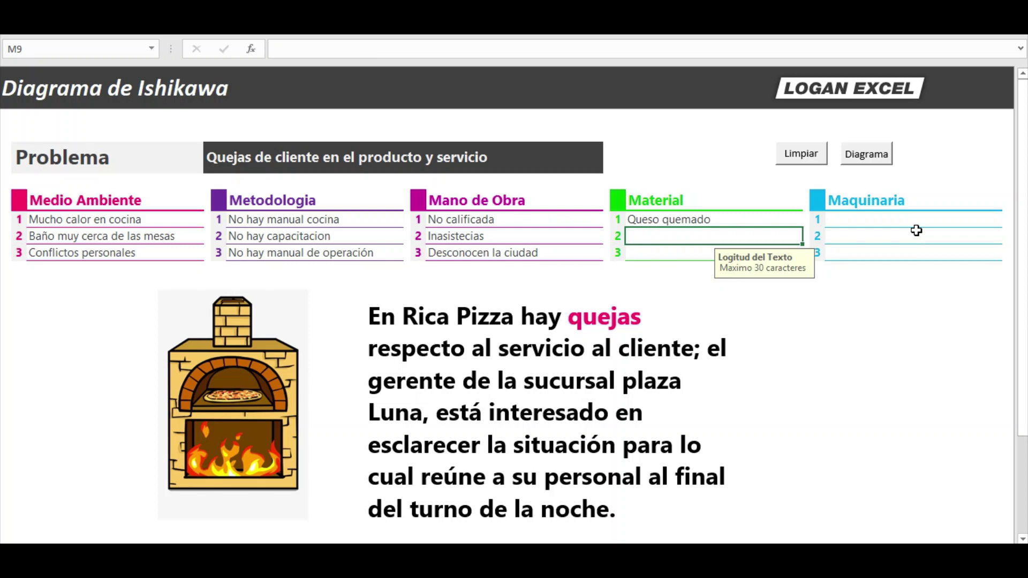
text(Cad)
text(udac)
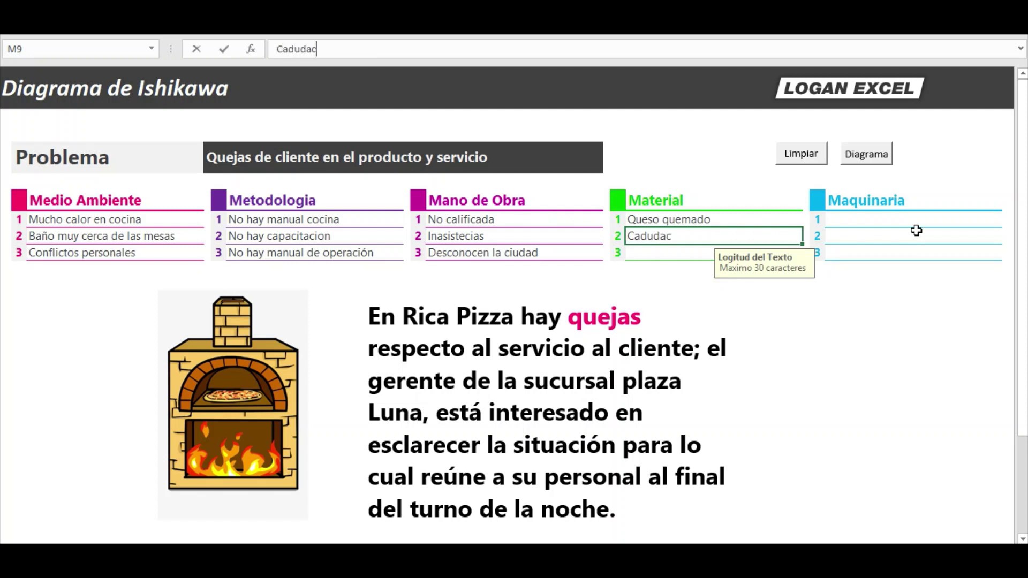
text(o)
key(Return)
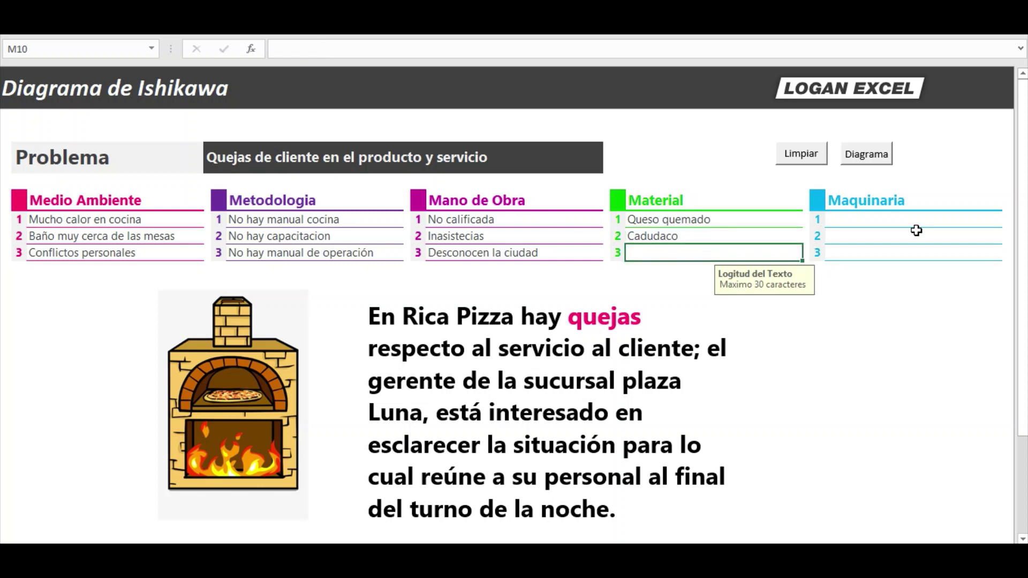
text(m)
key(BackSpace)
text(Masa )
text(fermen)
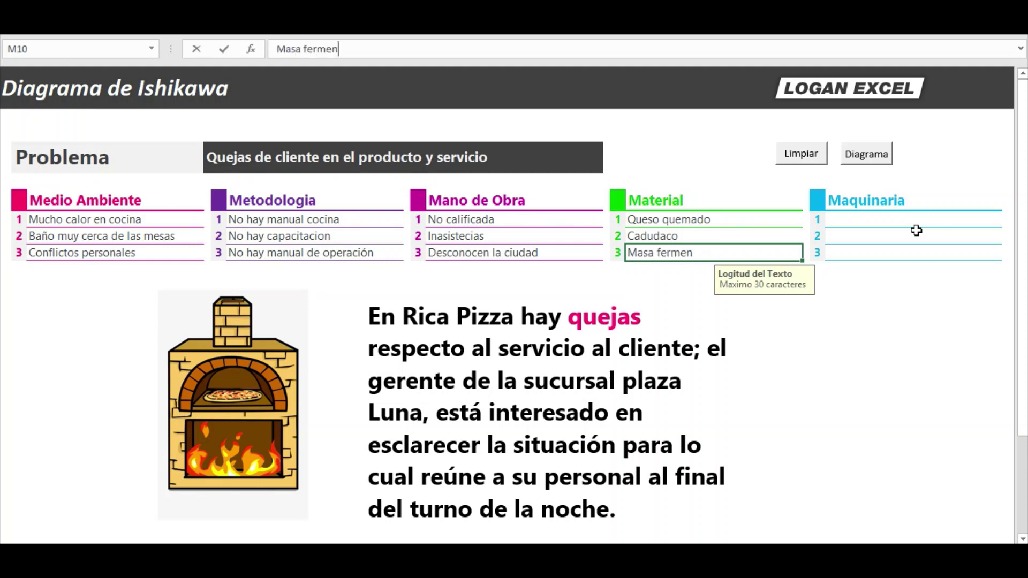
text(tada)
key(Up)
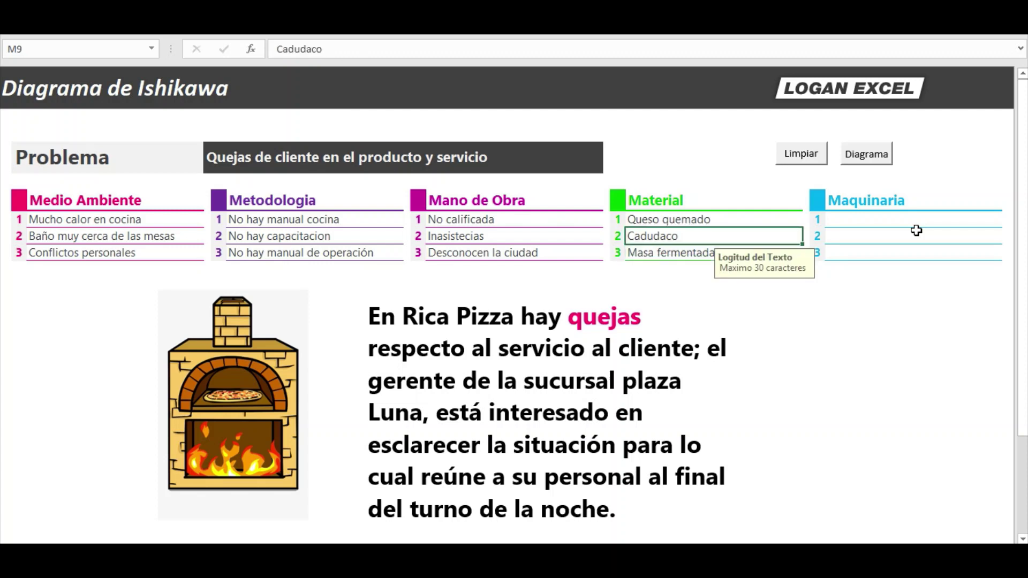
Step: Show the fishbone diagram to check the Material branch, then hide it again
click(693, 292)
click(876, 155)
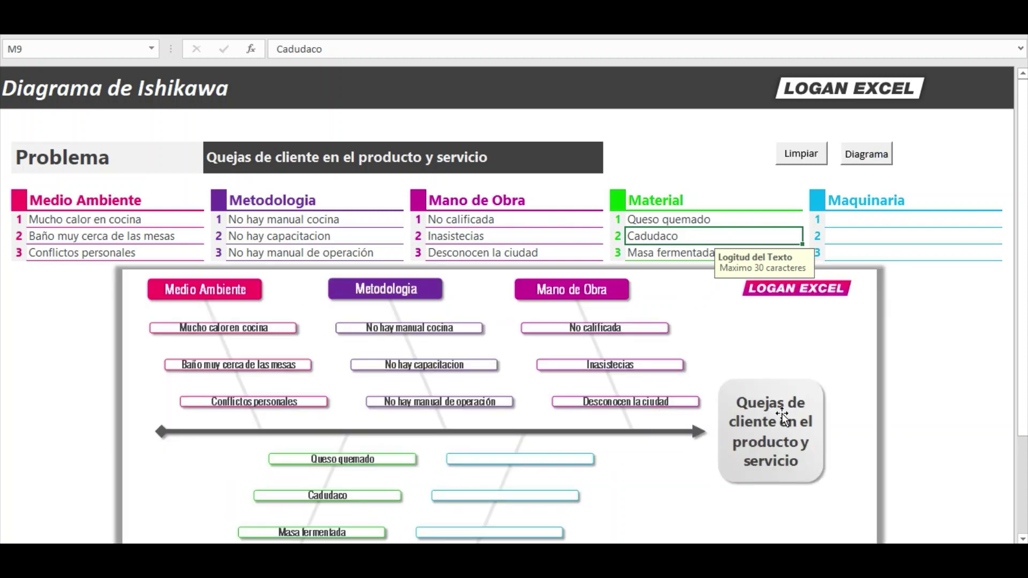
scroll(781, 413, down, 1)
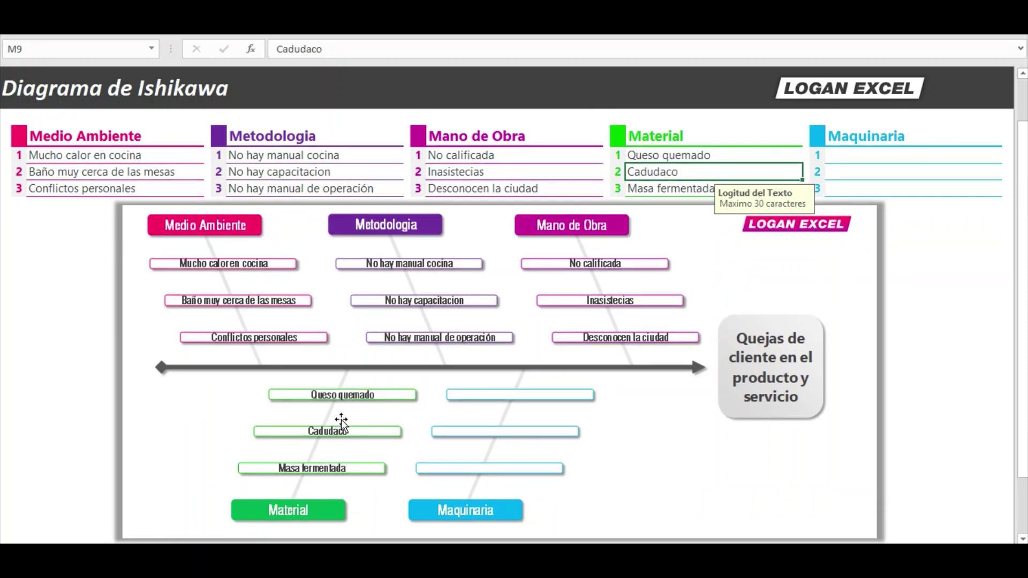
scroll(474, 391, up, 1)
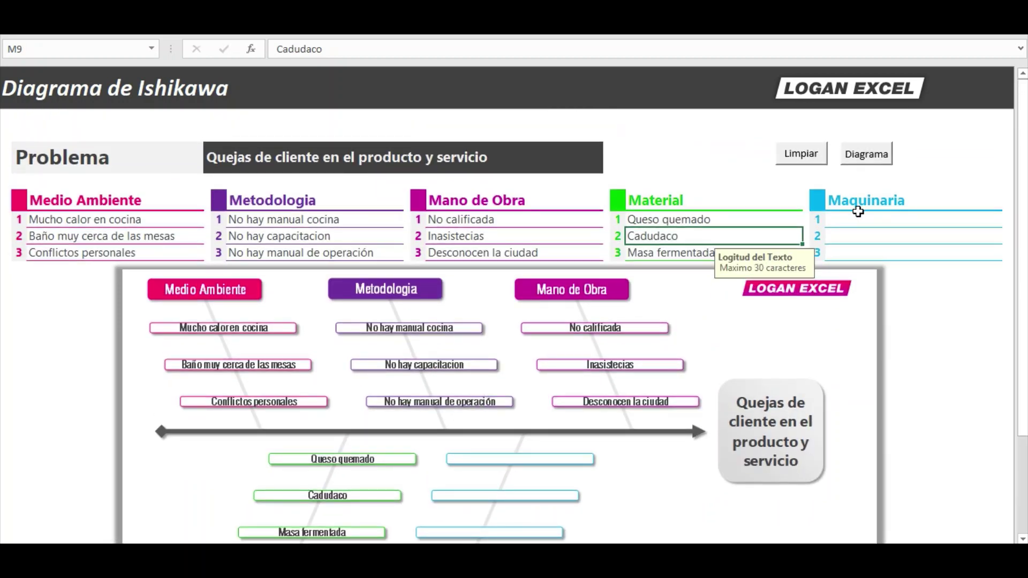
click(856, 204)
click(859, 167)
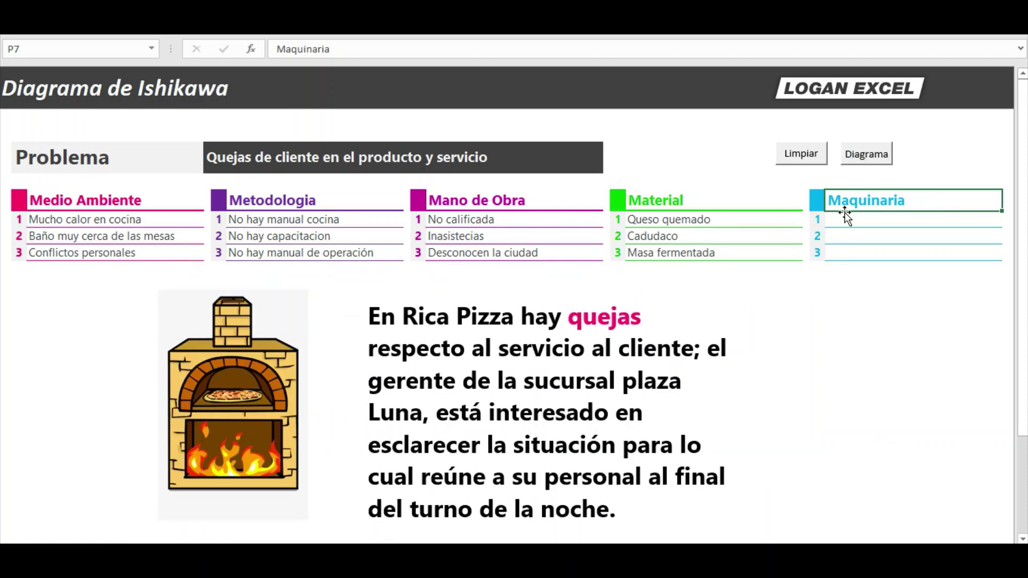
Step: Type 'Falta Mantto a horno', 'Falta charolas' and 'Horno lento' into the Maquinaria rows P8–P10
click(910, 219)
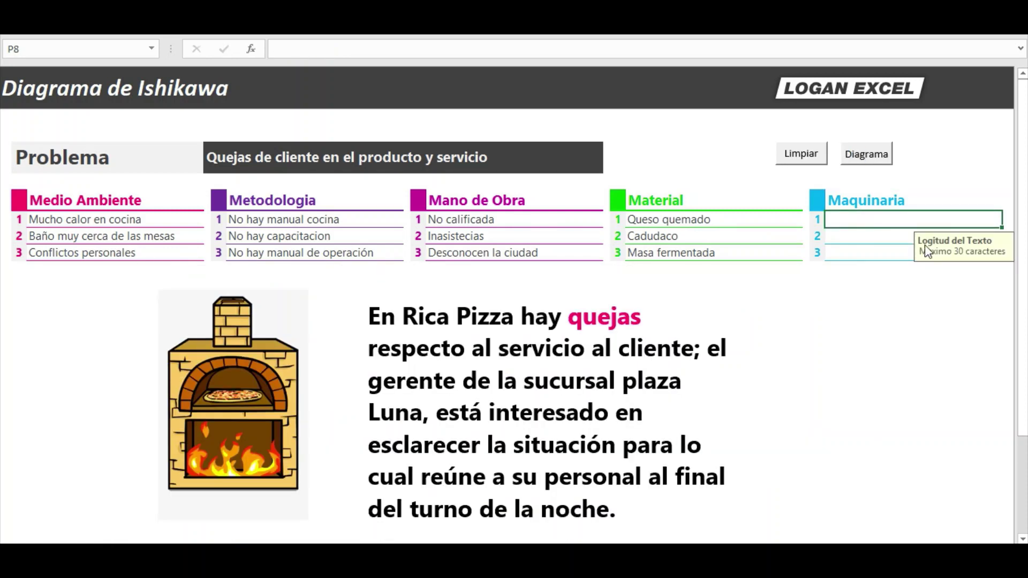
text(Fal)
text(ta MA)
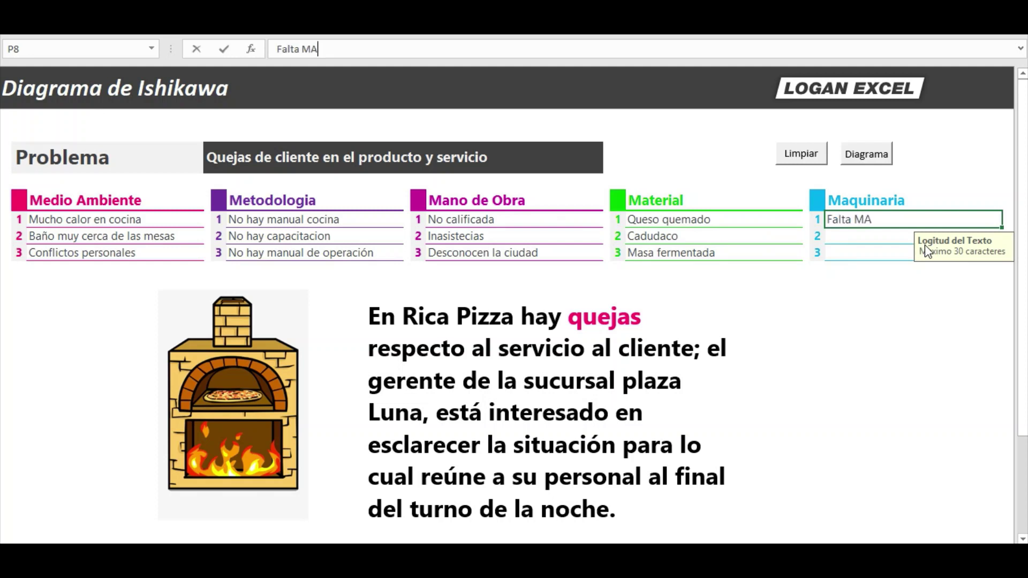
key(BackSpace)
text(antto a )
text(h)
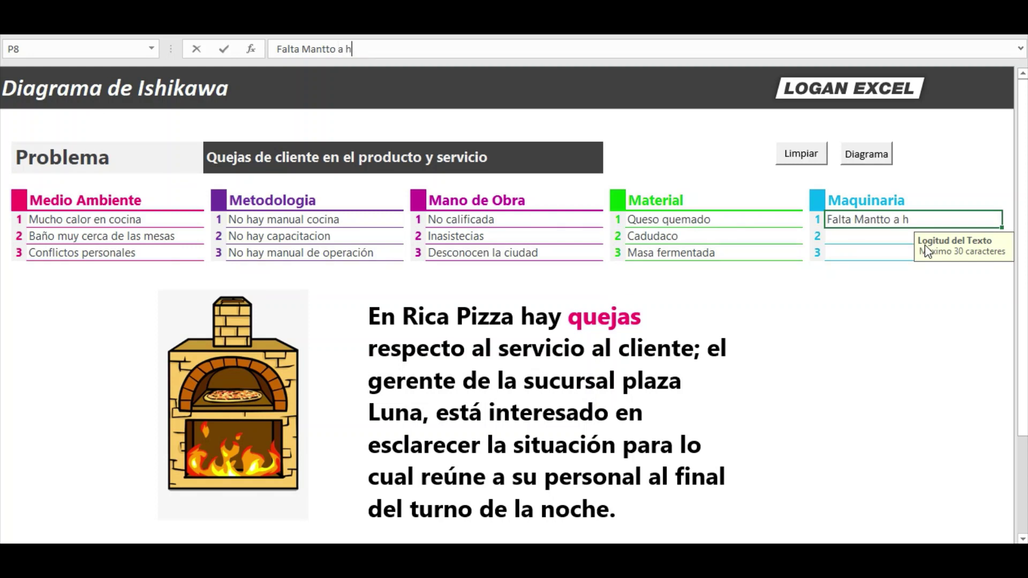
text(orno)
key(Return)
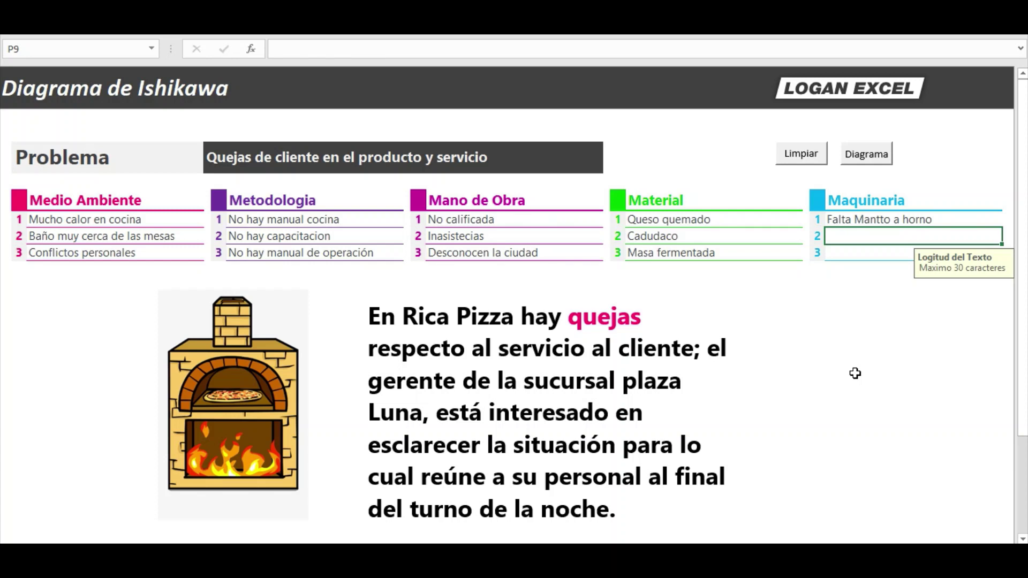
text(Falta )
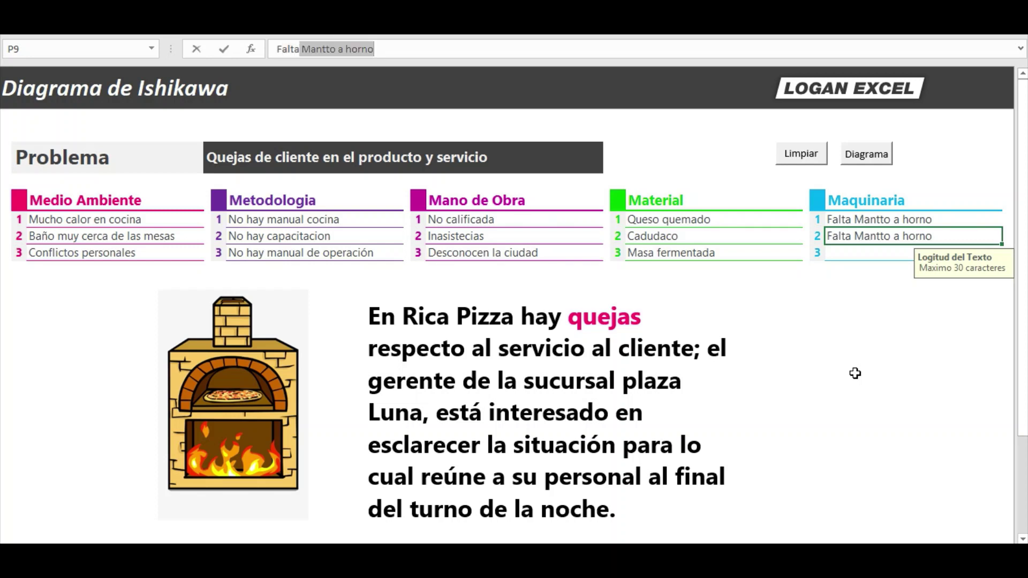
text(c)
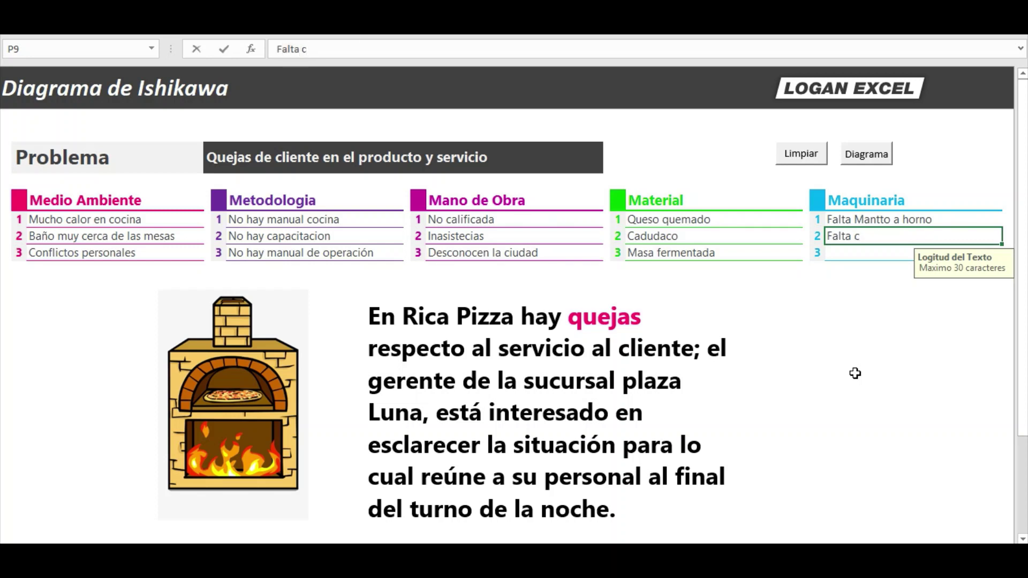
text(harolas)
key(Return)
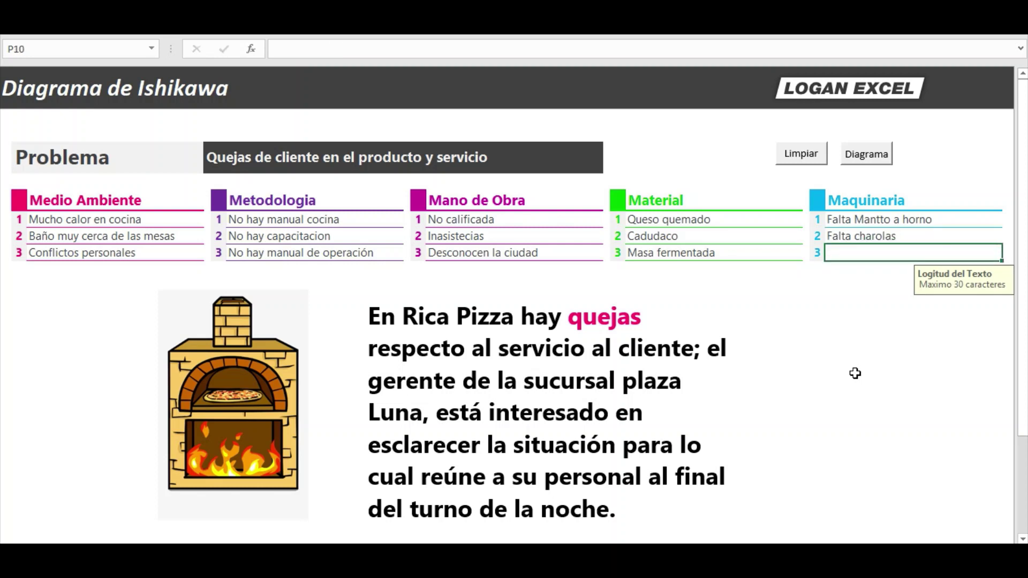
text(Horno l)
text(ent)
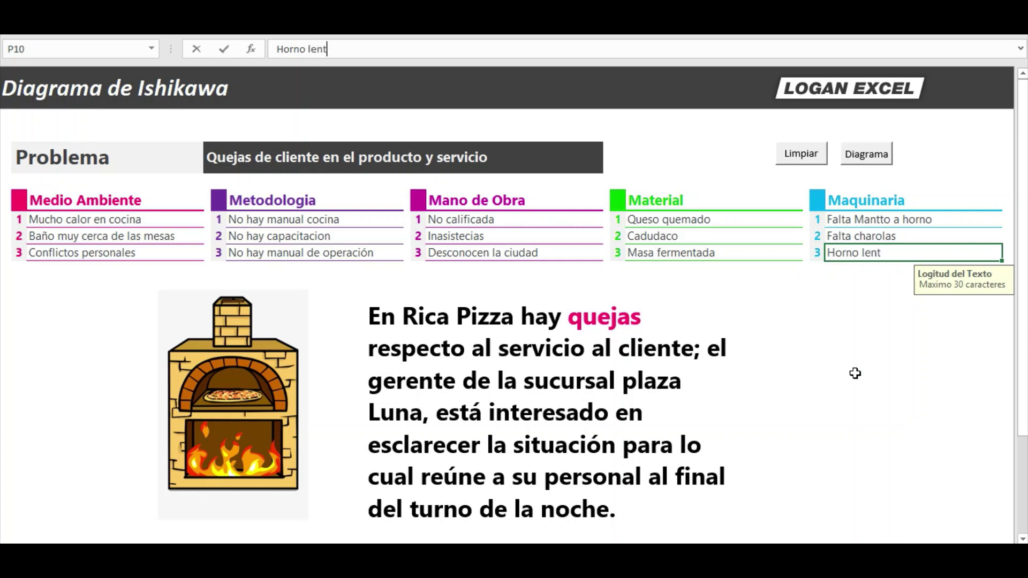
text(o)
key(Return)
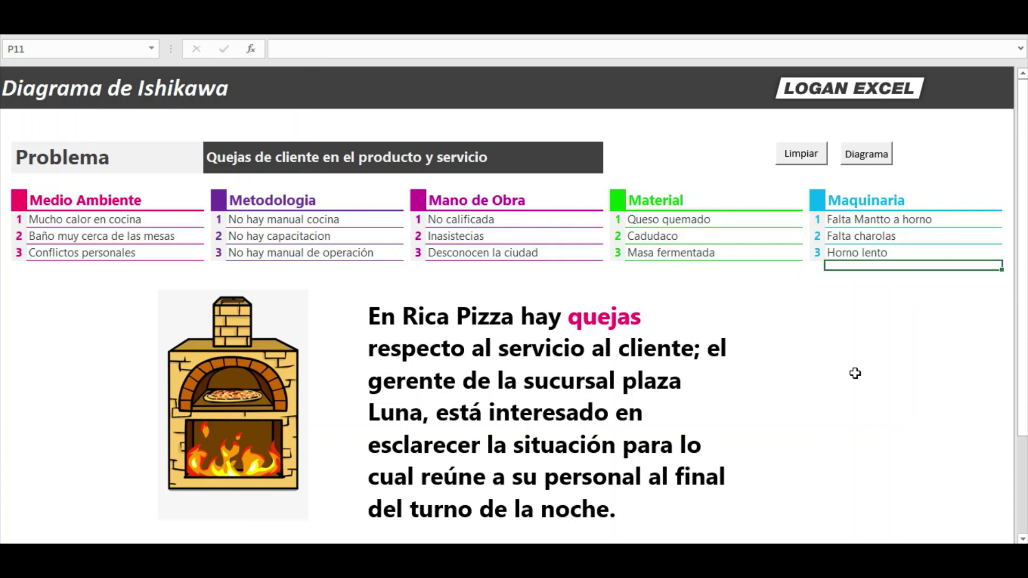
Step: Draw the complete fishbone diagram and scroll through it to review all fifteen causes
click(869, 162)
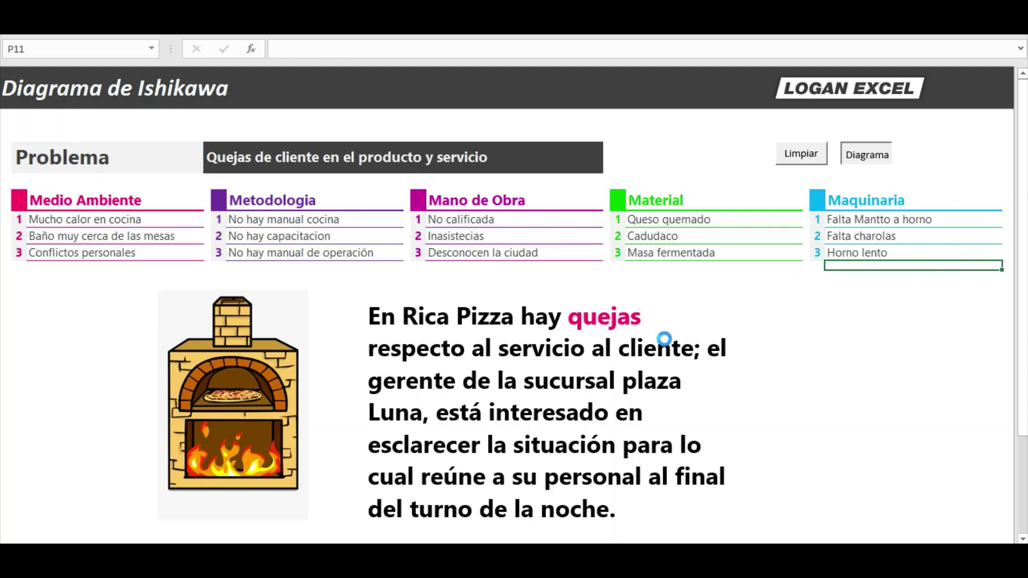
scroll(545, 342, down, 1)
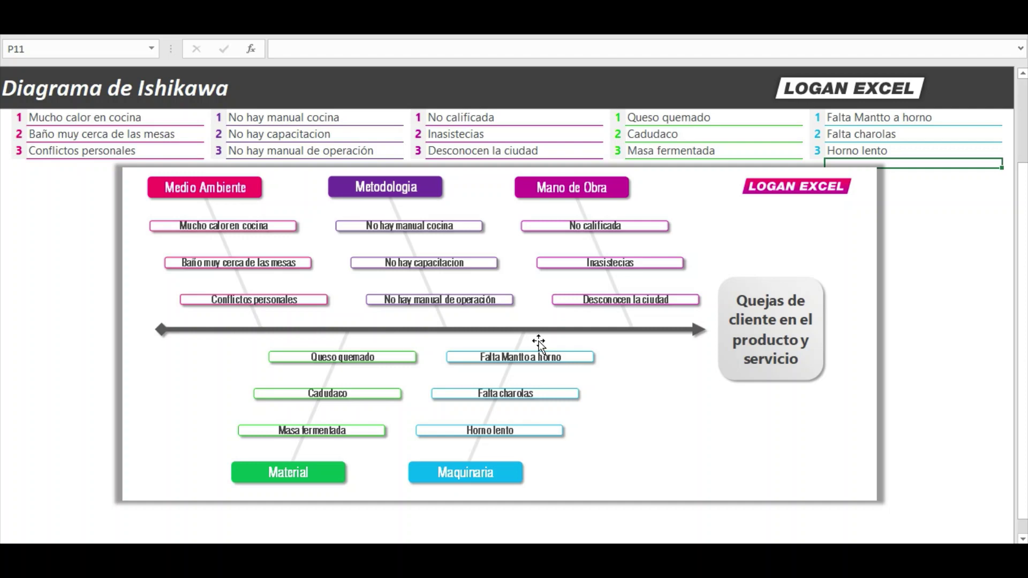
scroll(538, 345, up, 1)
scroll(535, 356, up, 1)
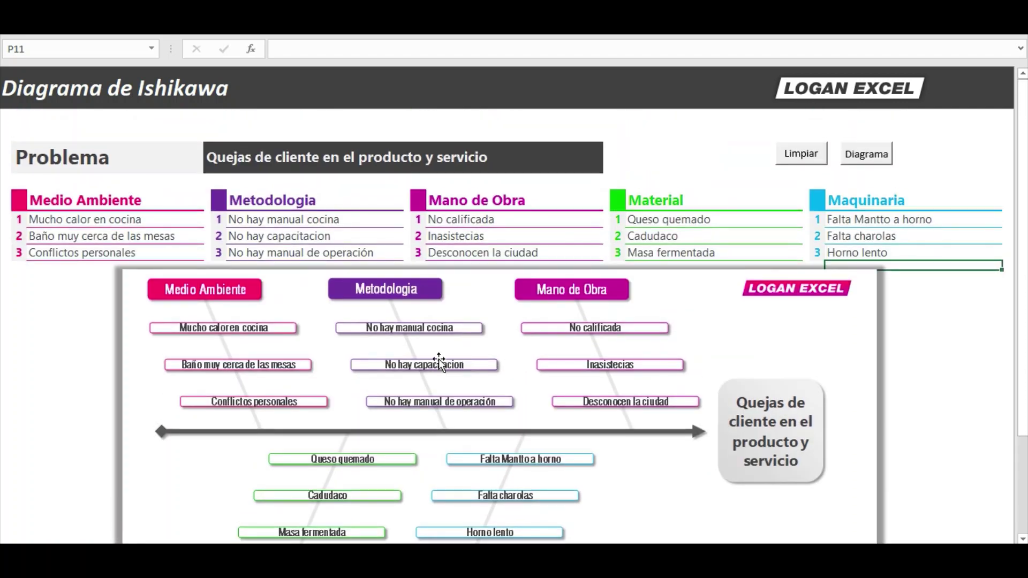
scroll(428, 358, down, 1)
scroll(375, 355, down, 1)
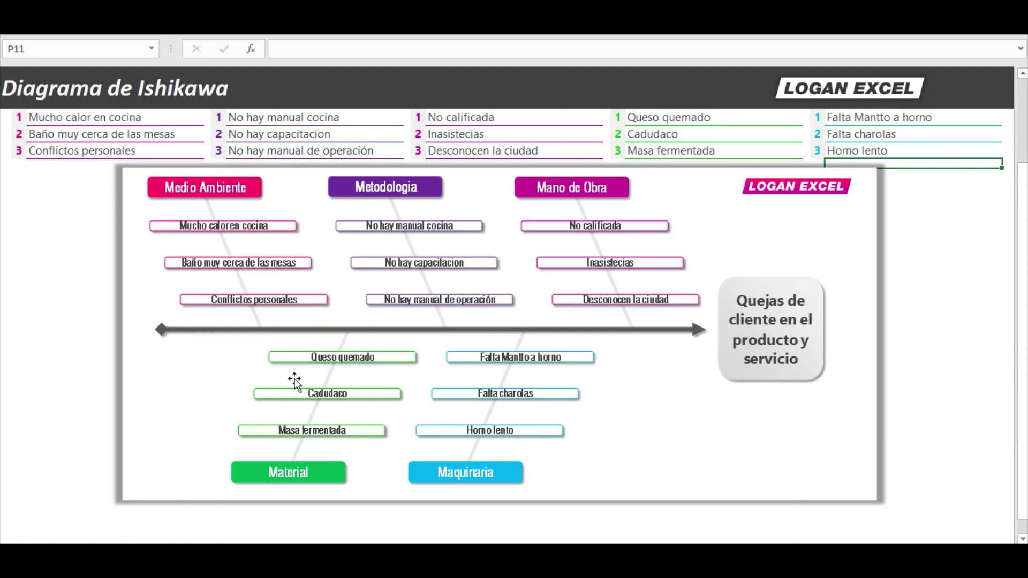
scroll(294, 380, up, 1)
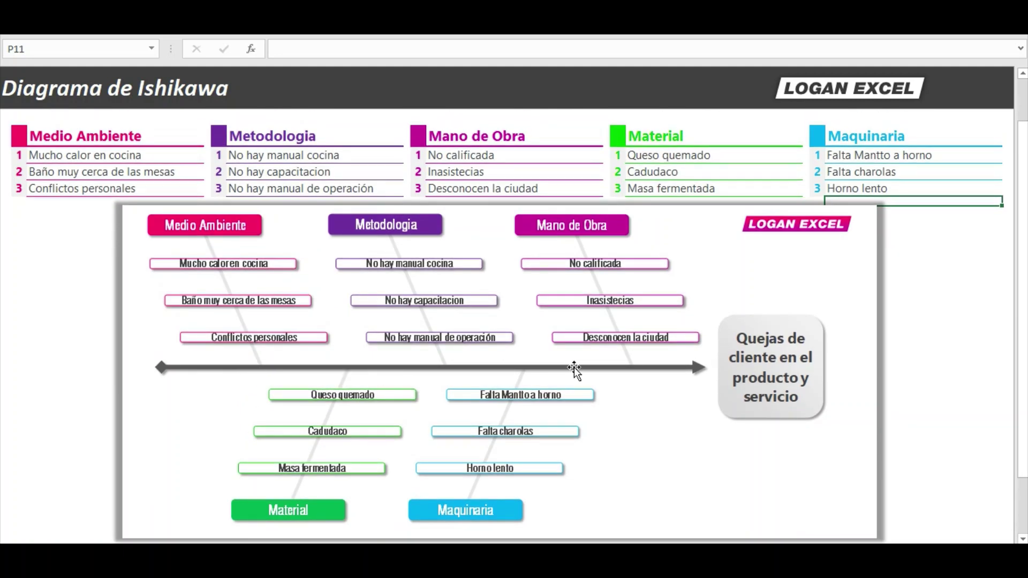
scroll(573, 368, down, 1)
scroll(535, 364, down, 1)
scroll(481, 359, up, 1)
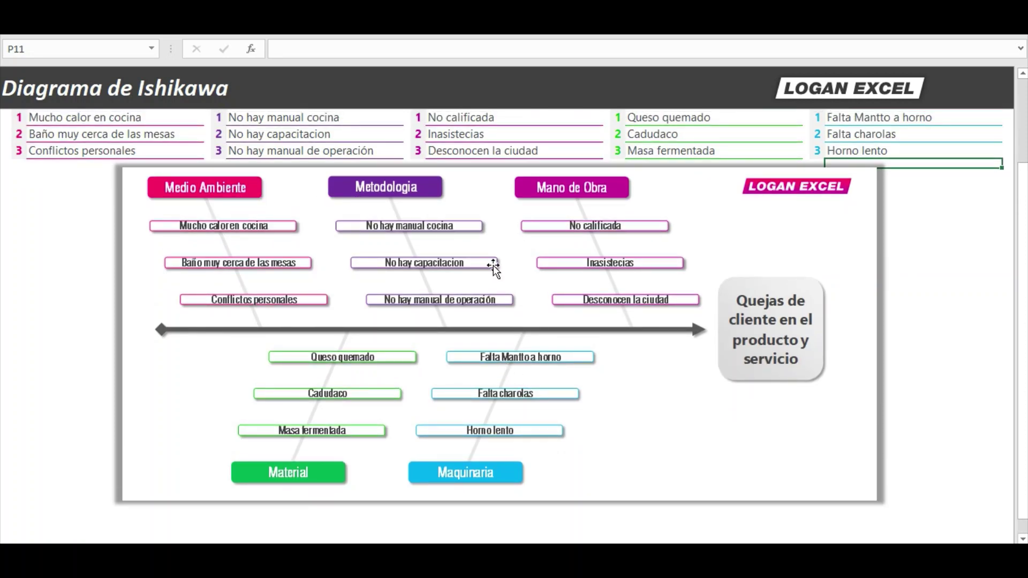
scroll(557, 412, up, 1)
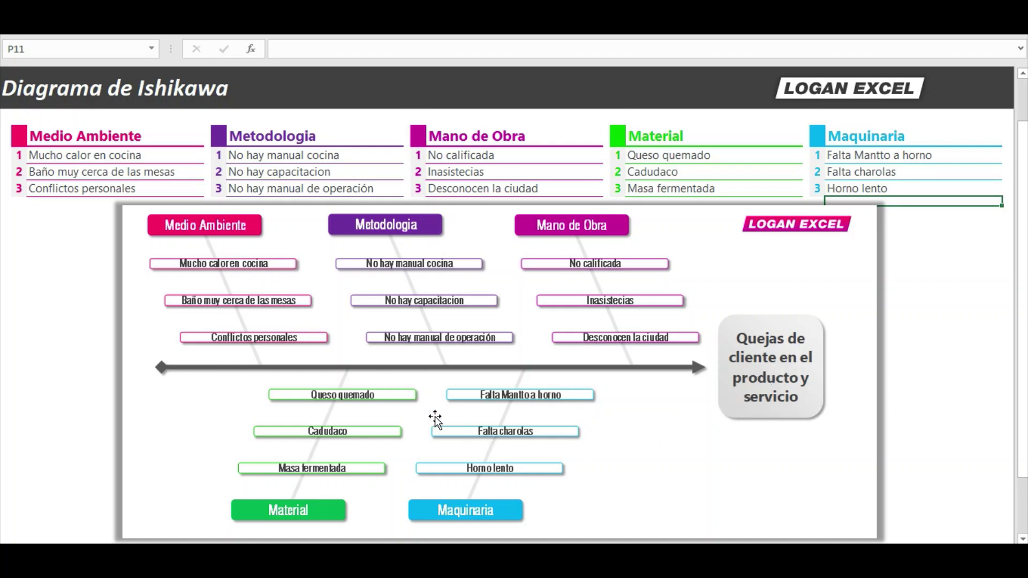
scroll(434, 419, up, 1)
scroll(603, 350, down, 1)
scroll(624, 332, up, 1)
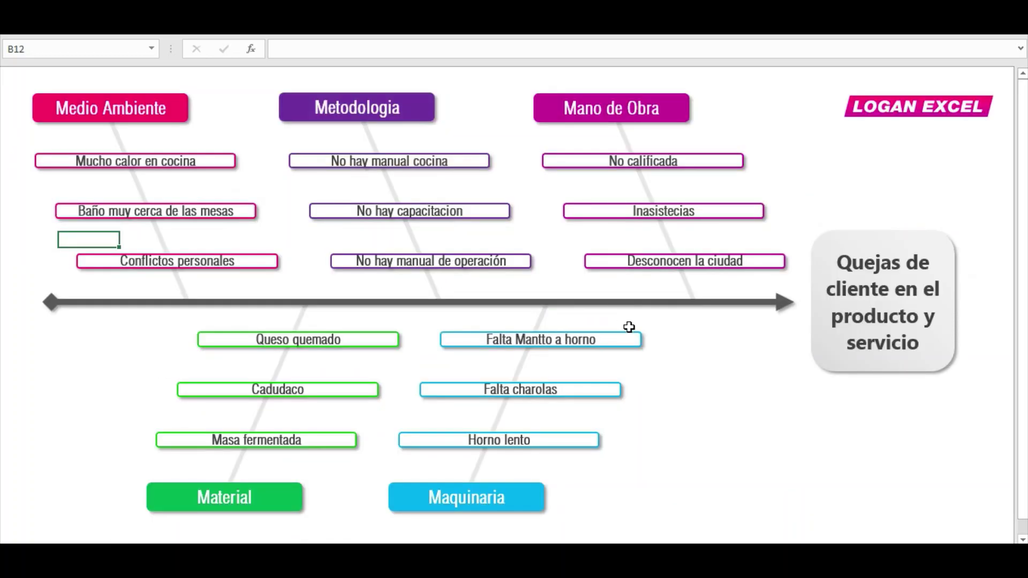
scroll(630, 331, down, 1)
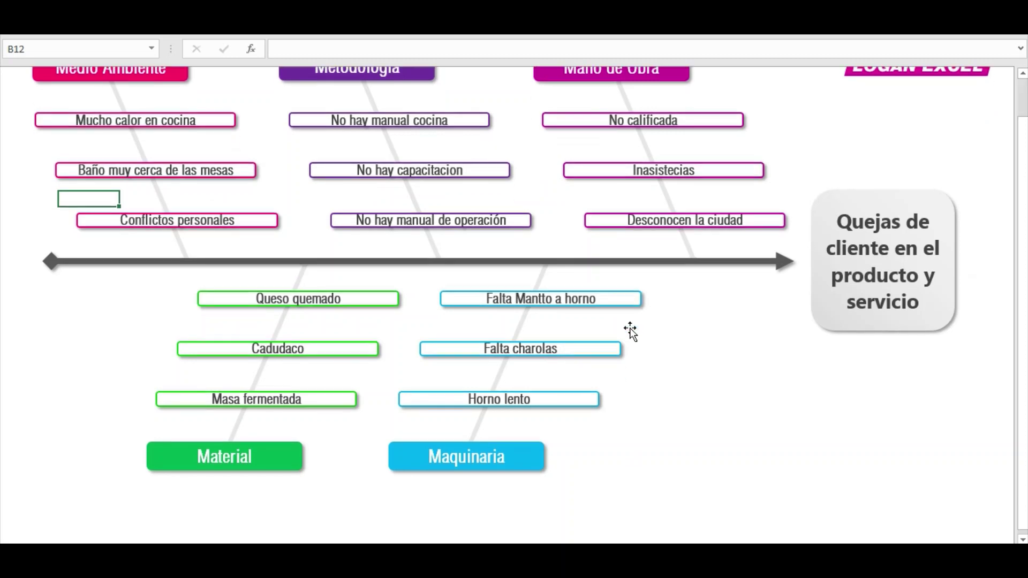
scroll(630, 330, up, 1)
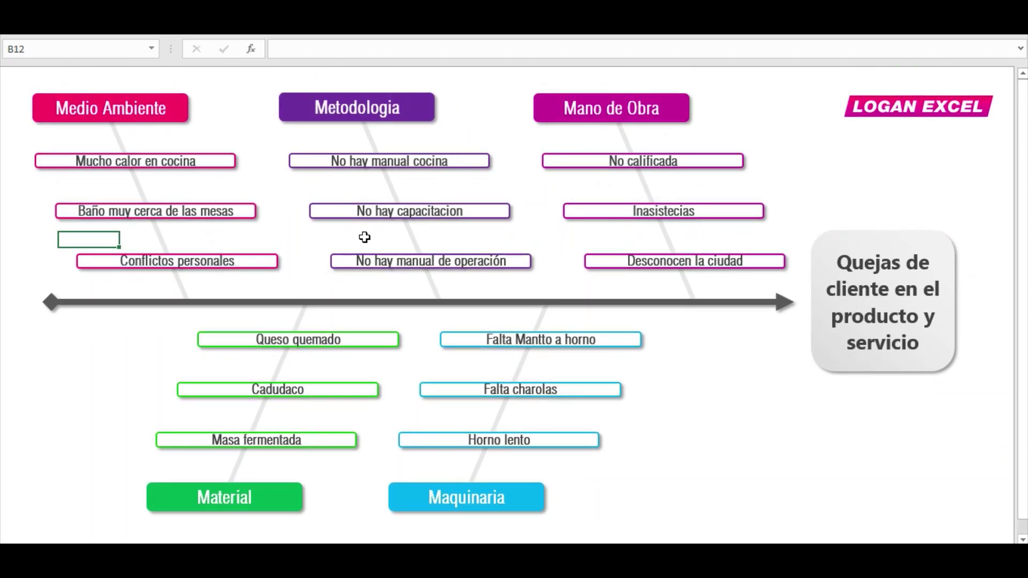
Step: Select the grouped diagram and nudge it slightly left and up
click(577, 166)
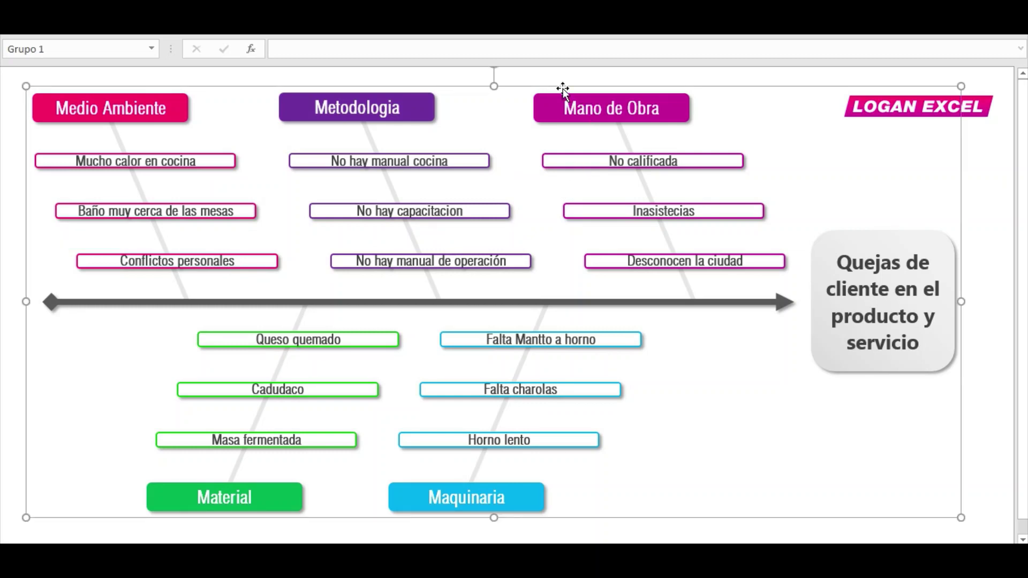
drag(563, 90, 546, 85)
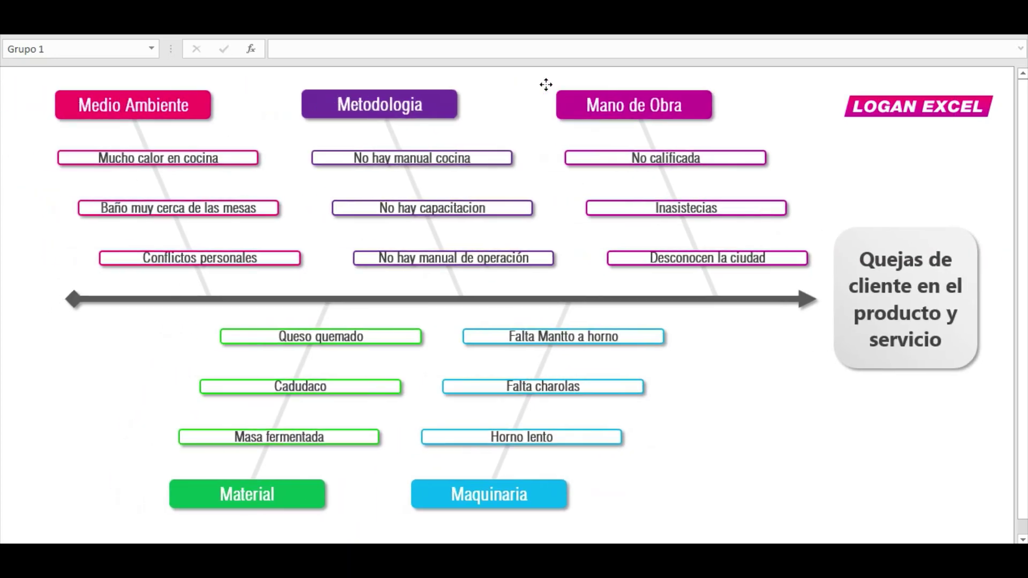
drag(410, 304, 410, 304)
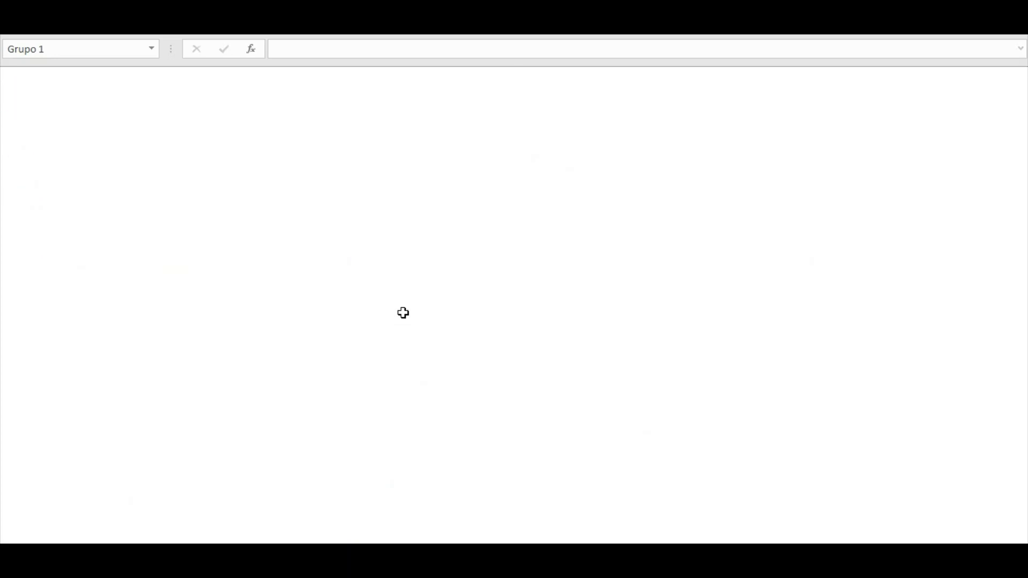
click(64, 216)
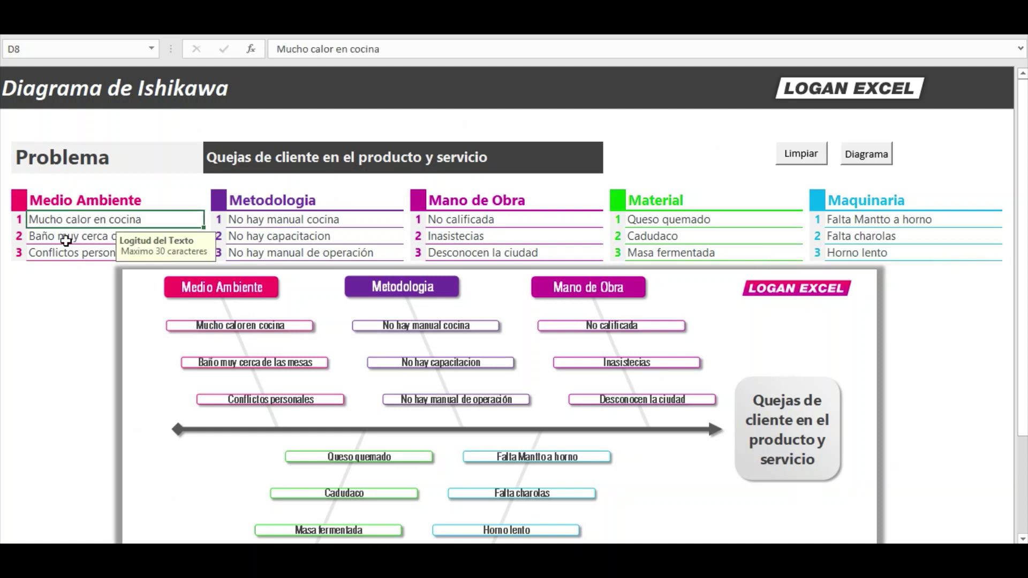
click(64, 237)
click(65, 218)
click(325, 222)
click(476, 223)
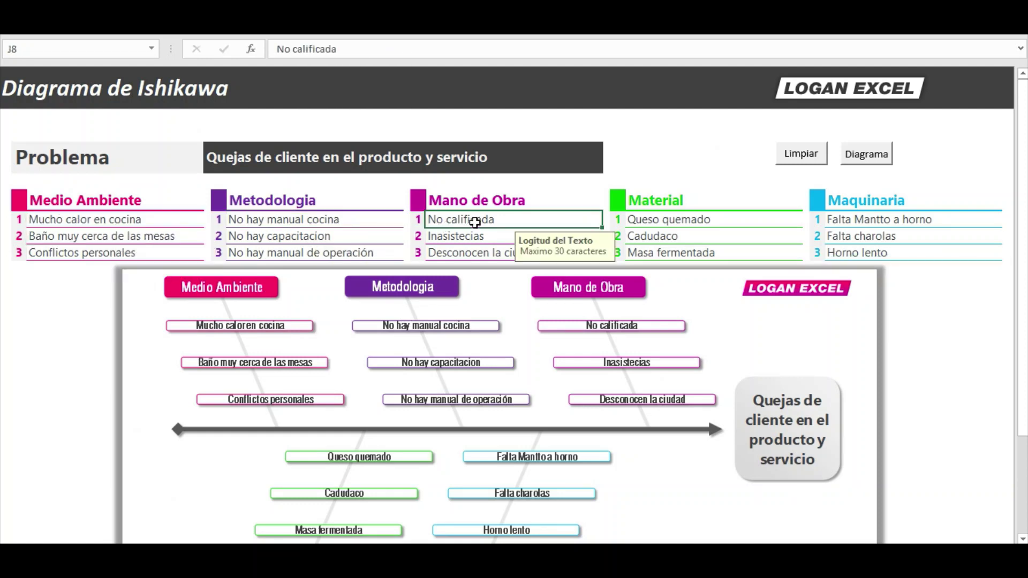
click(693, 220)
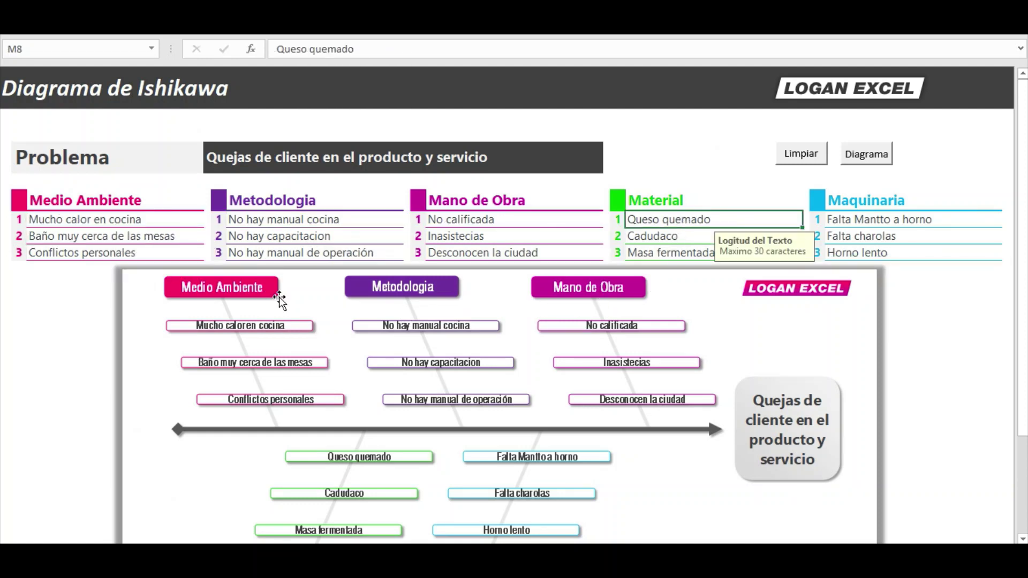
click(94, 224)
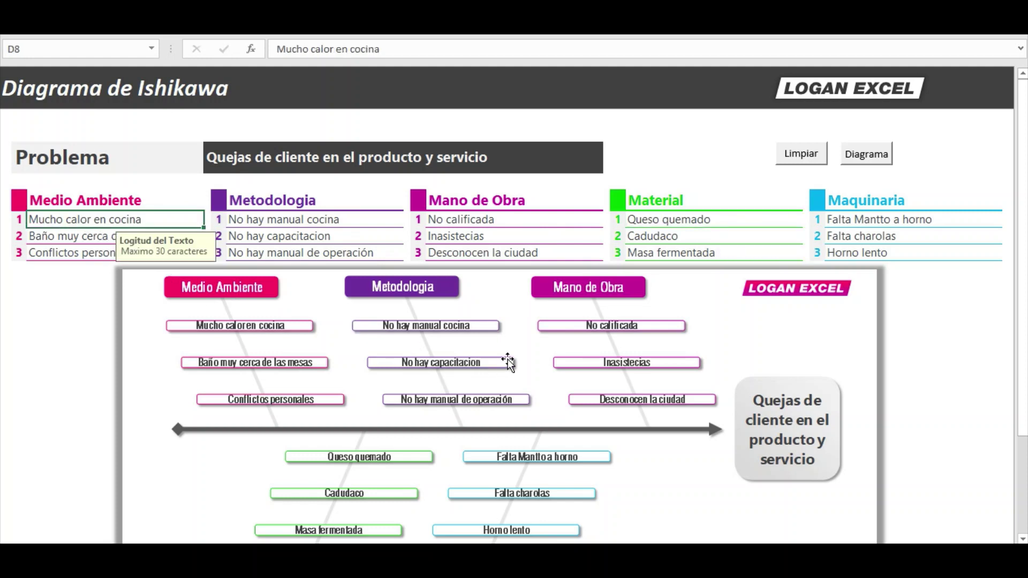
click(53, 274)
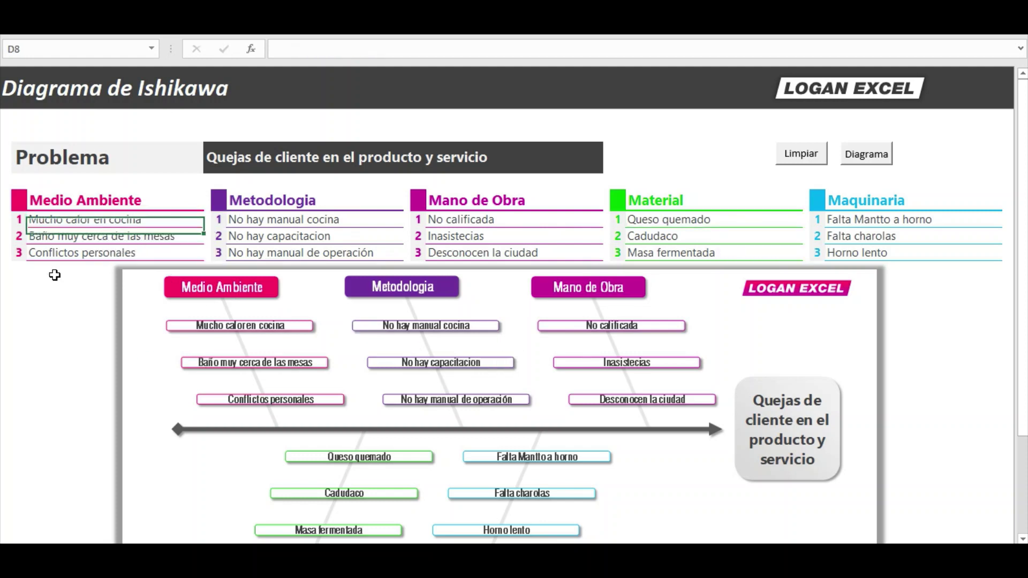
click(62, 224)
key(Delete)
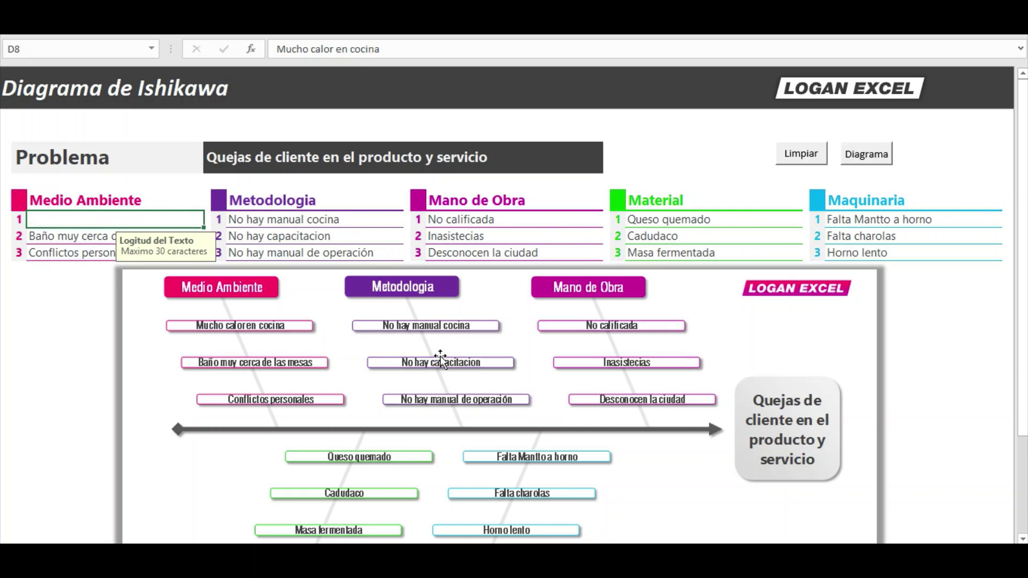
key(alt)
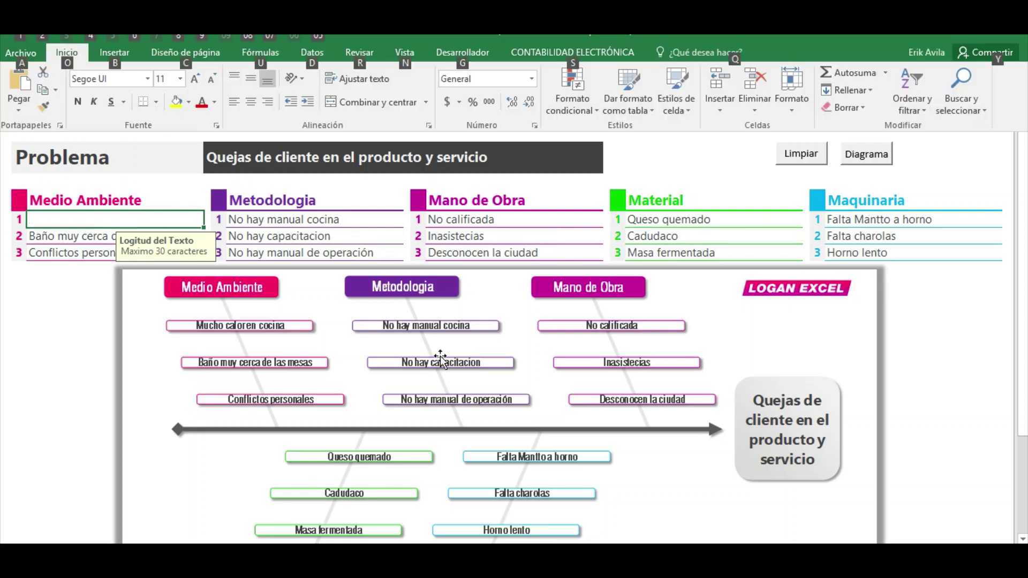
key(alt)
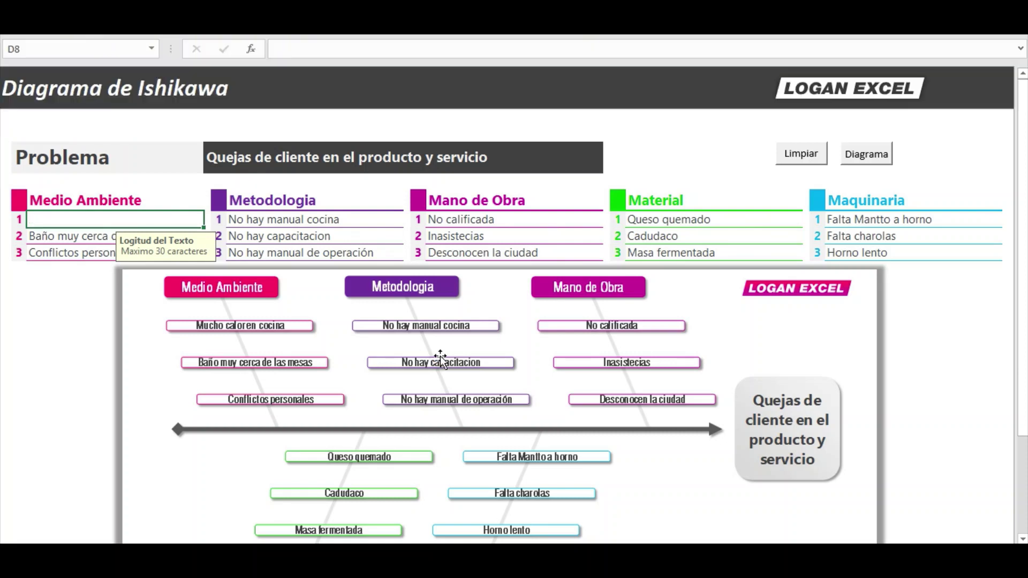
key(alt)
key(alt)
click(62, 340)
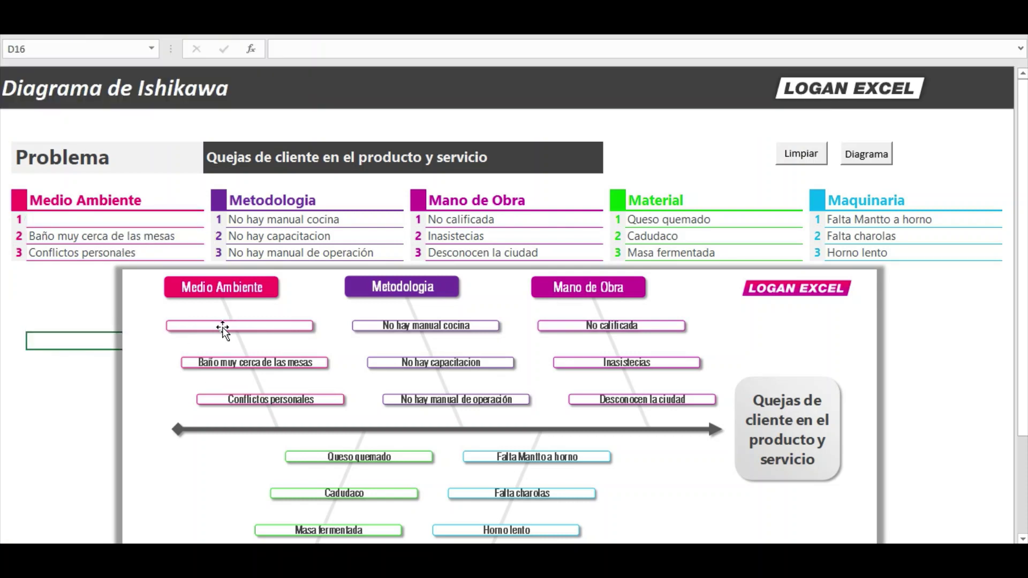
click(79, 250)
click(80, 236)
click(80, 220)
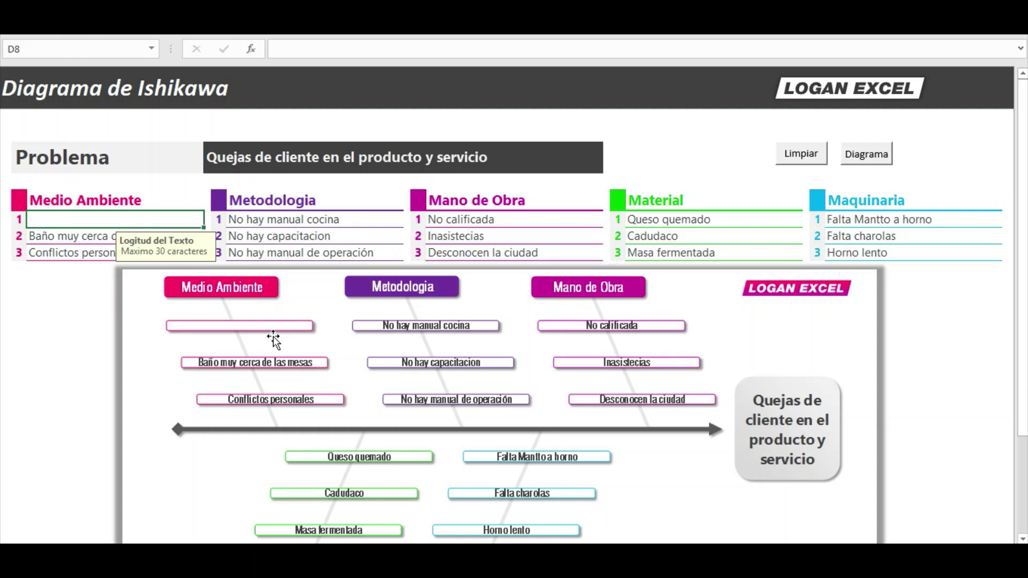
text(Mucho ca)
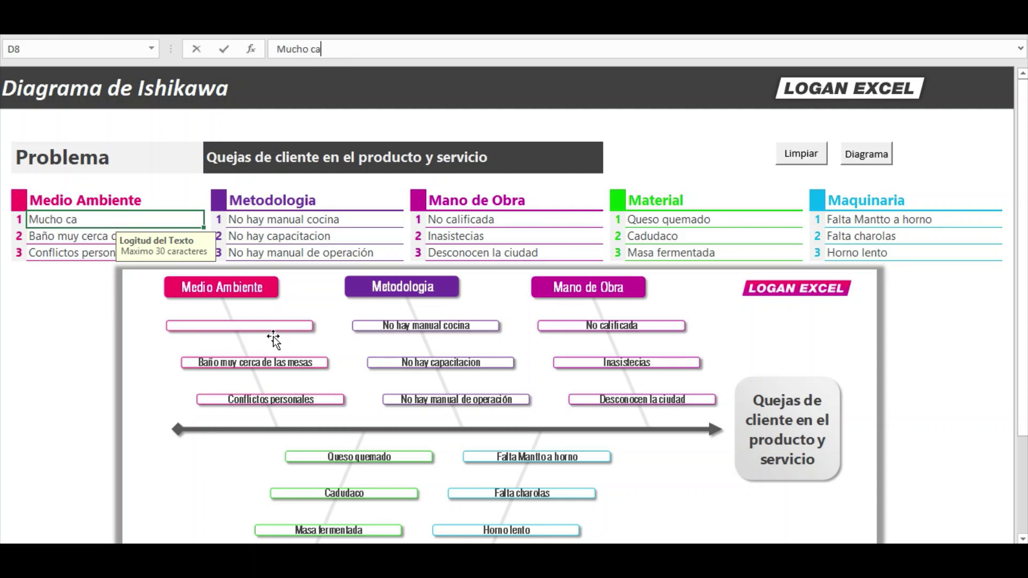
text(lor e)
text(n cocina)
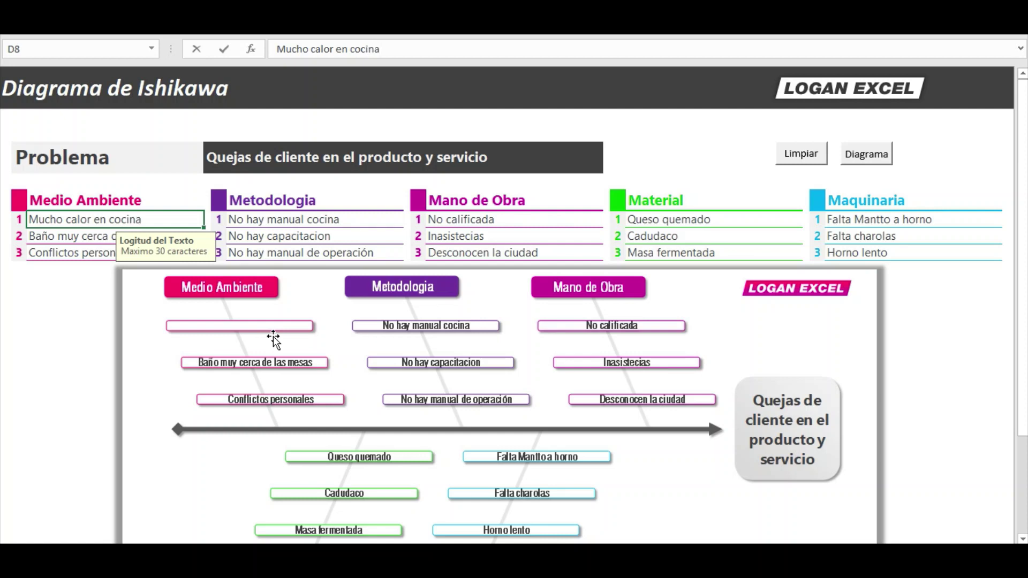
key(Return)
click(79, 332)
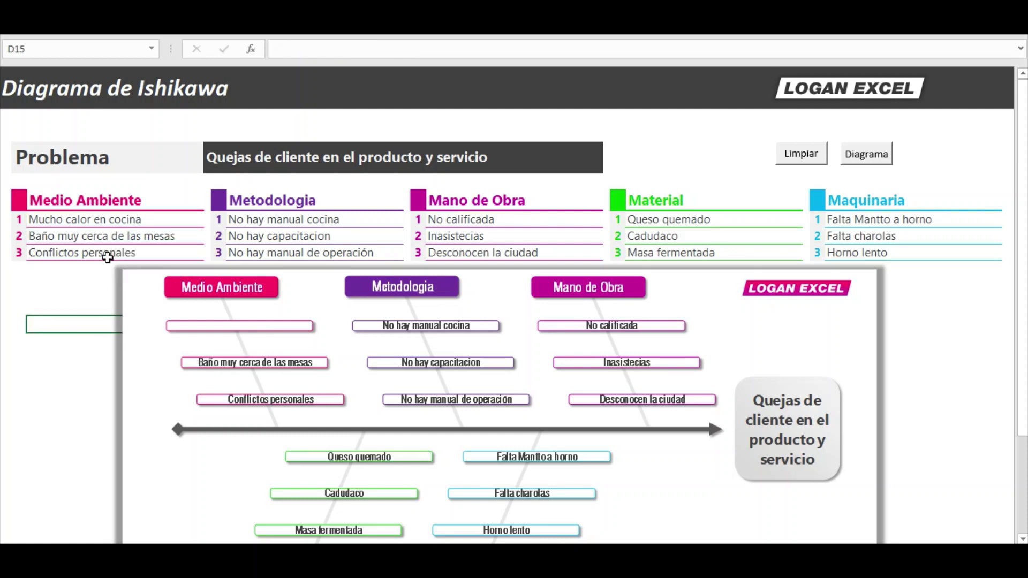
click(108, 238)
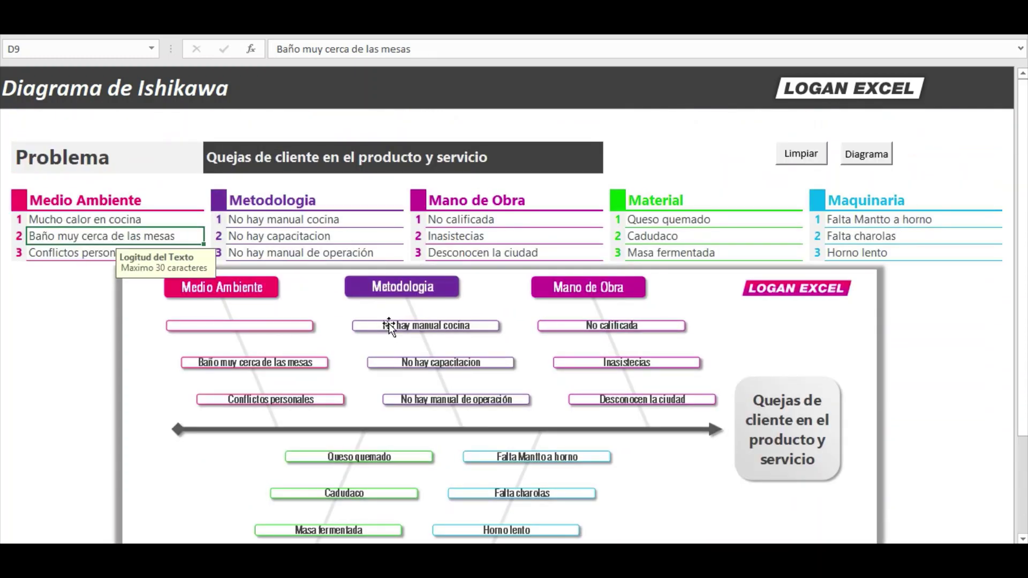
key(Up)
key(Up)
key(Down)
key(Down)
key(Down)
key(Up)
key(Up)
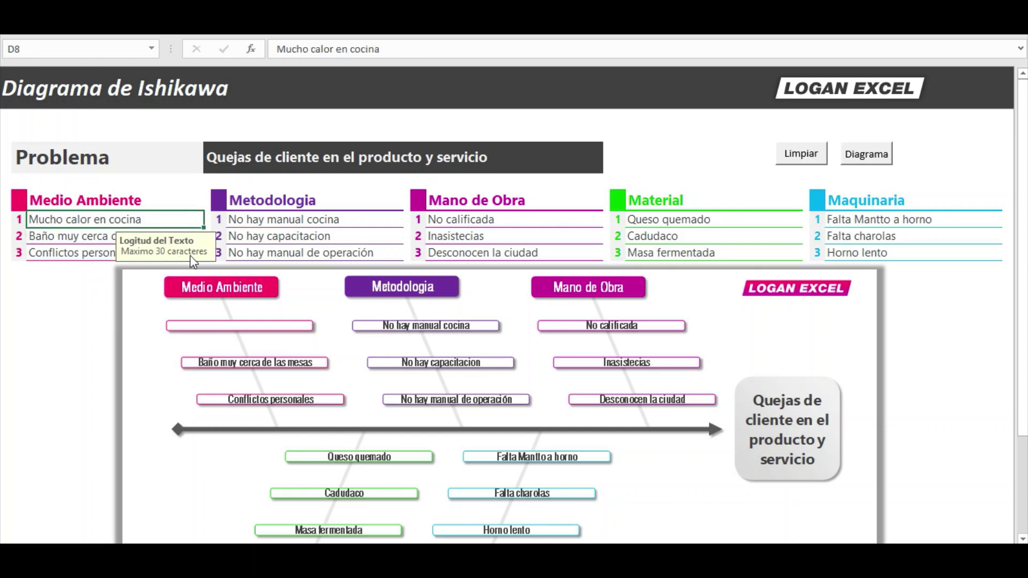
click(238, 224)
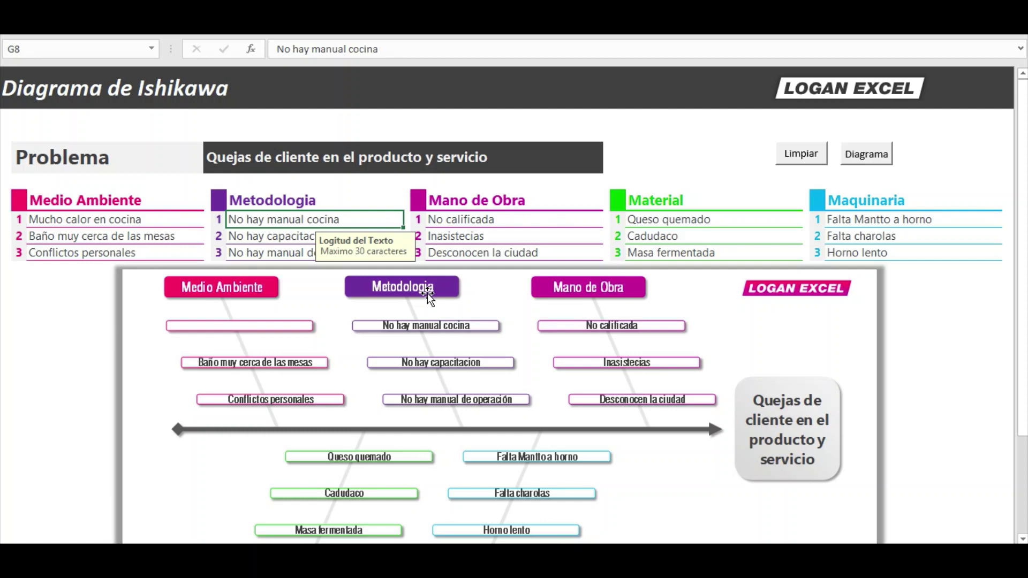
click(86, 238)
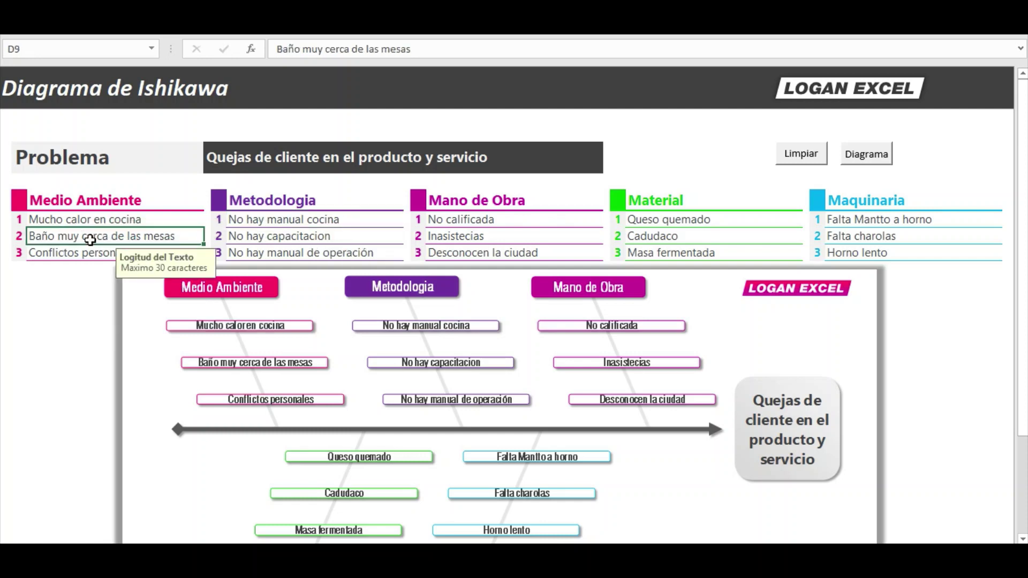
click(418, 219)
click(639, 239)
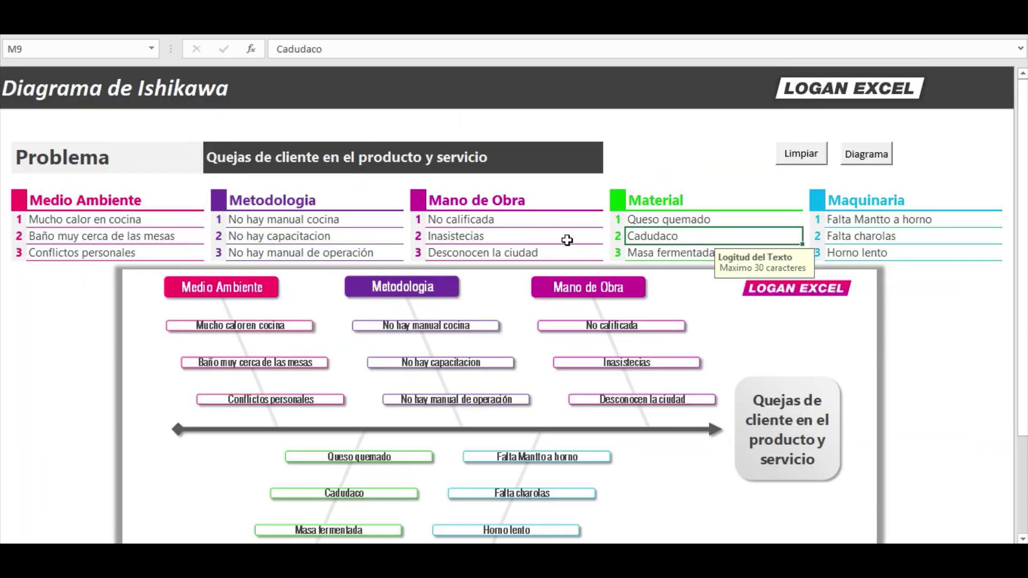
click(713, 159)
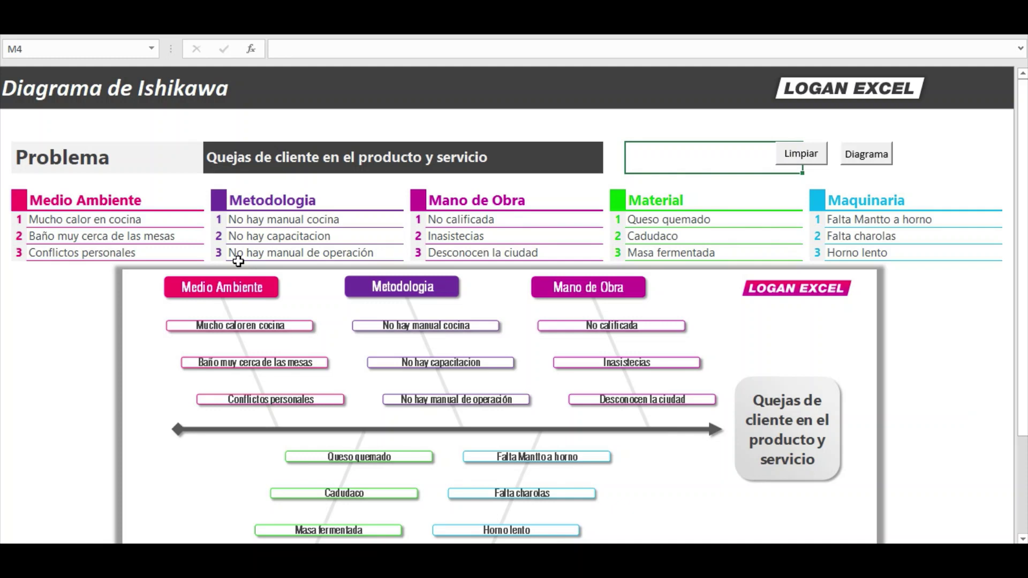
Step: Clear all five cause lists and the problem statement, then regenerate the fishbone diagram
click(800, 159)
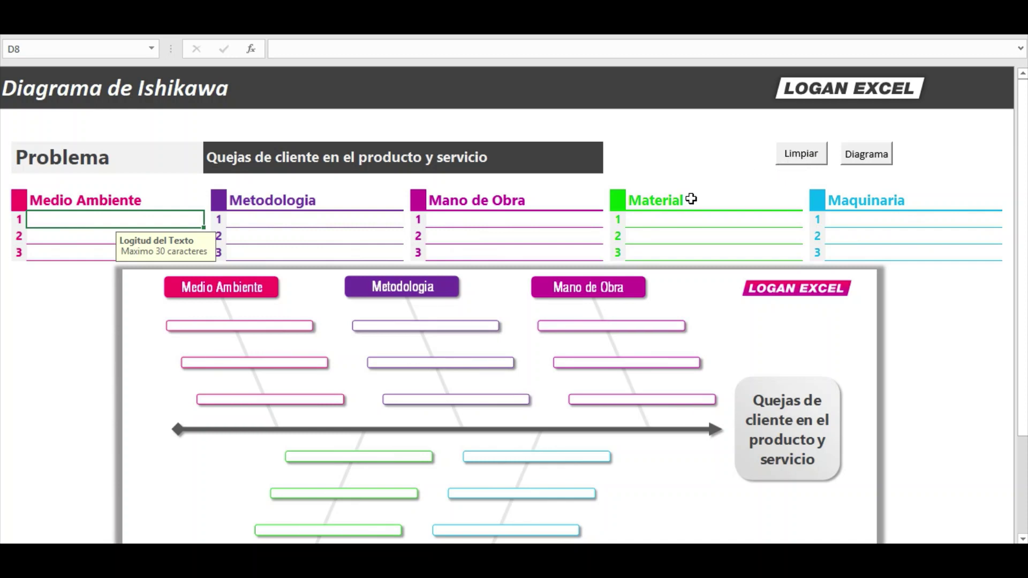
click(236, 158)
key(Delete)
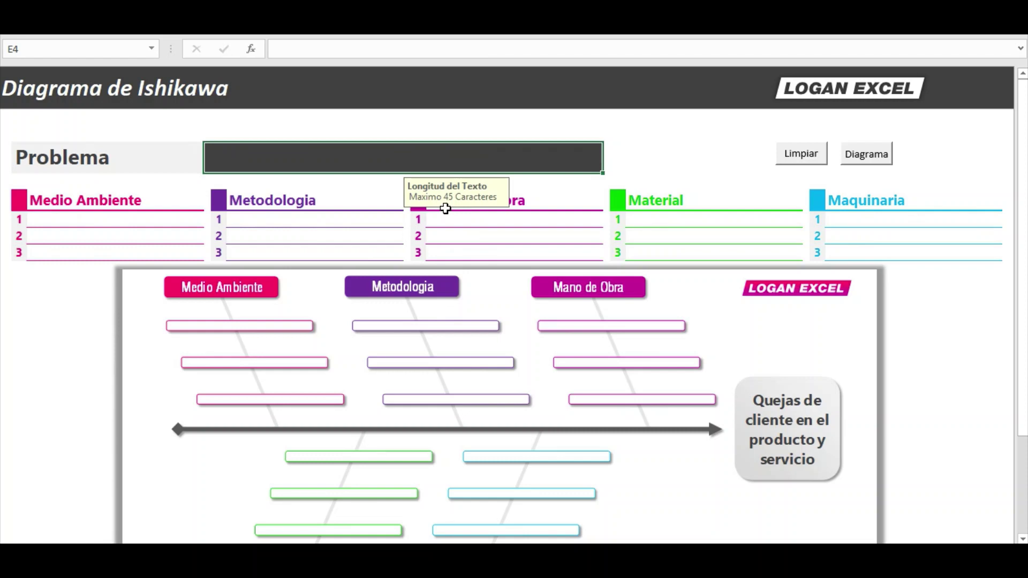
click(669, 160)
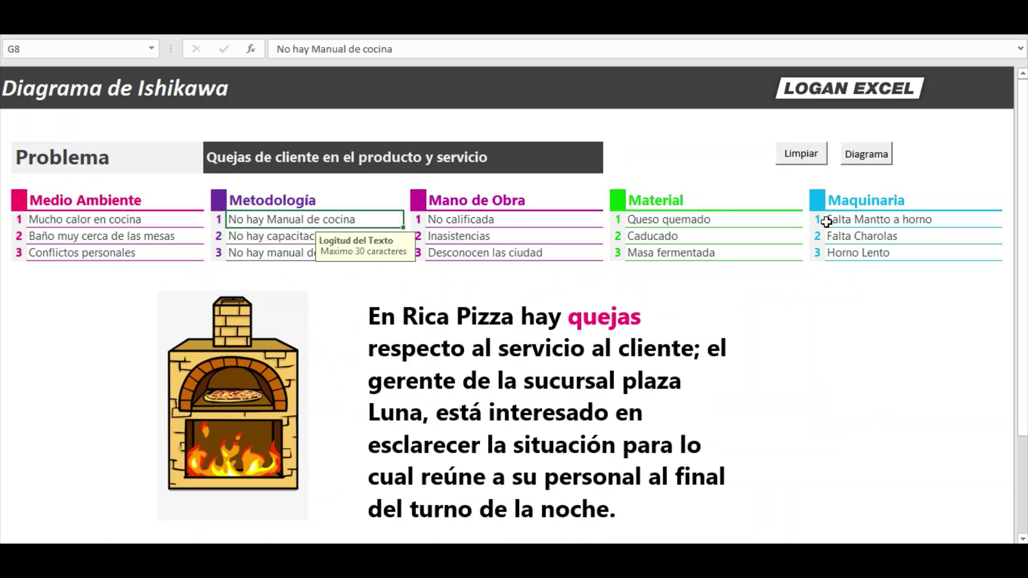
click(858, 158)
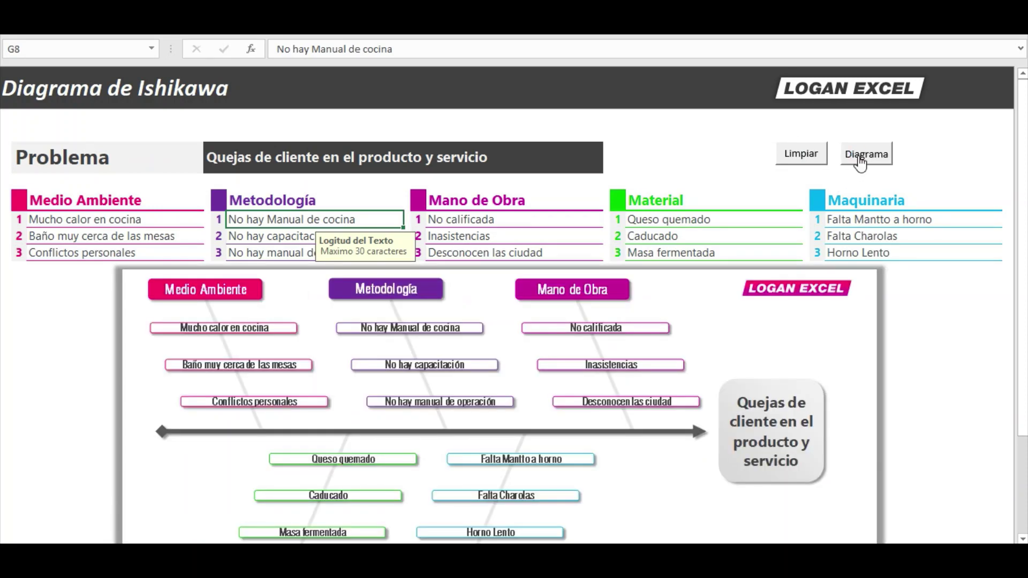
Step: Reword the first Medio Ambiente cause to 'Mucho calor en la cocina', then toggle to the Rica Pizza story
click(63, 221)
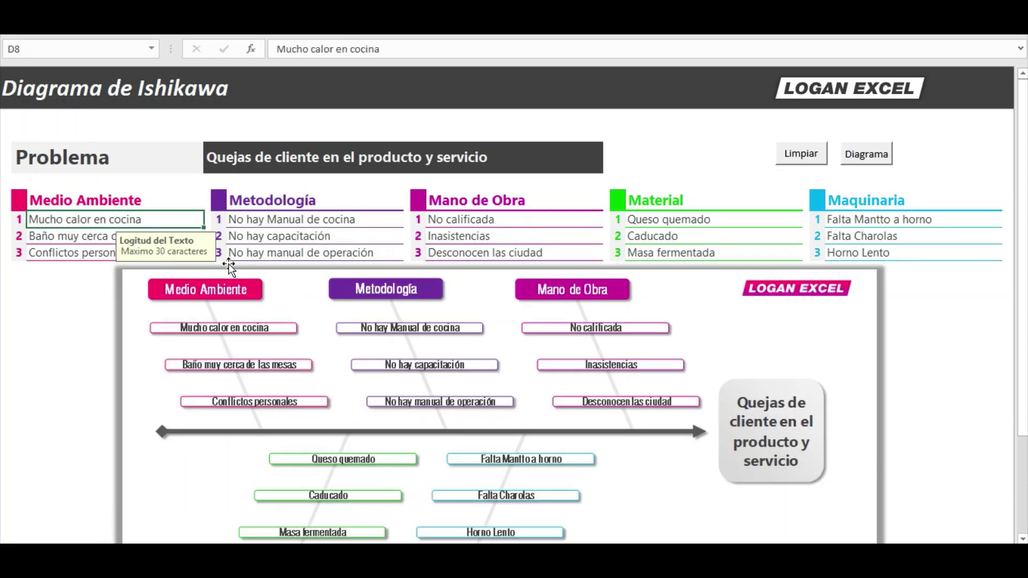
key(Delete)
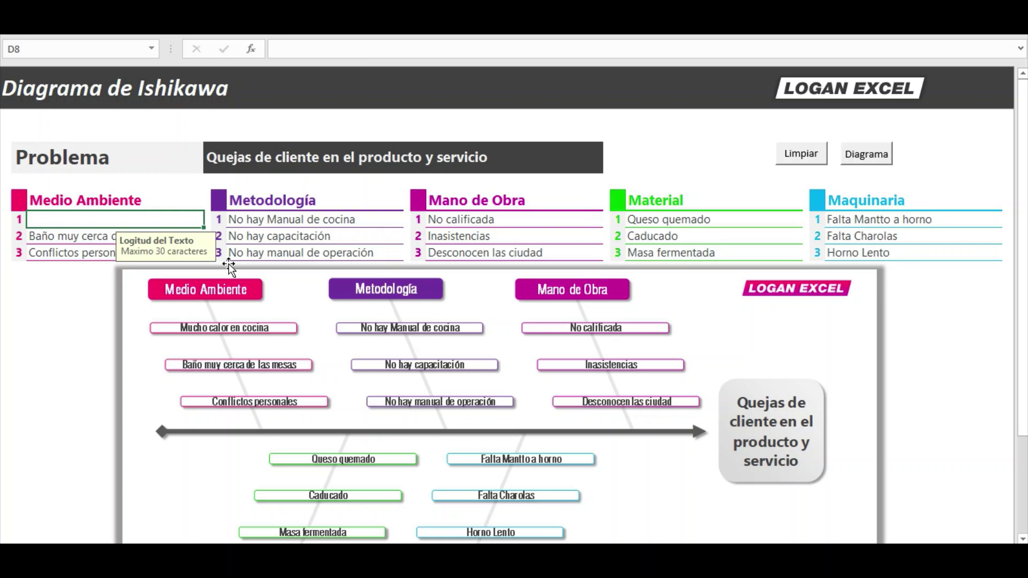
text(Muc)
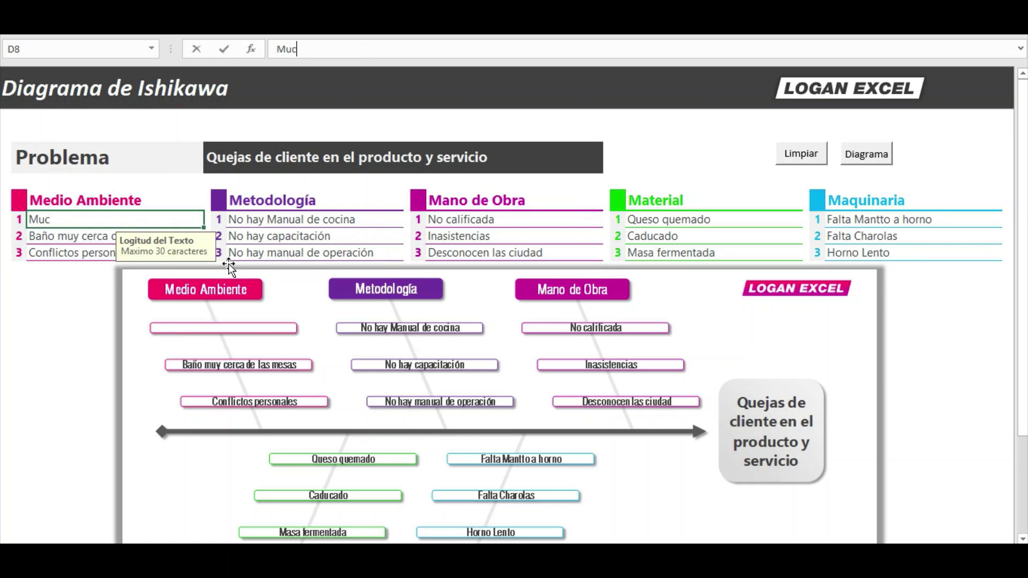
text(ho calor)
text(  en la)
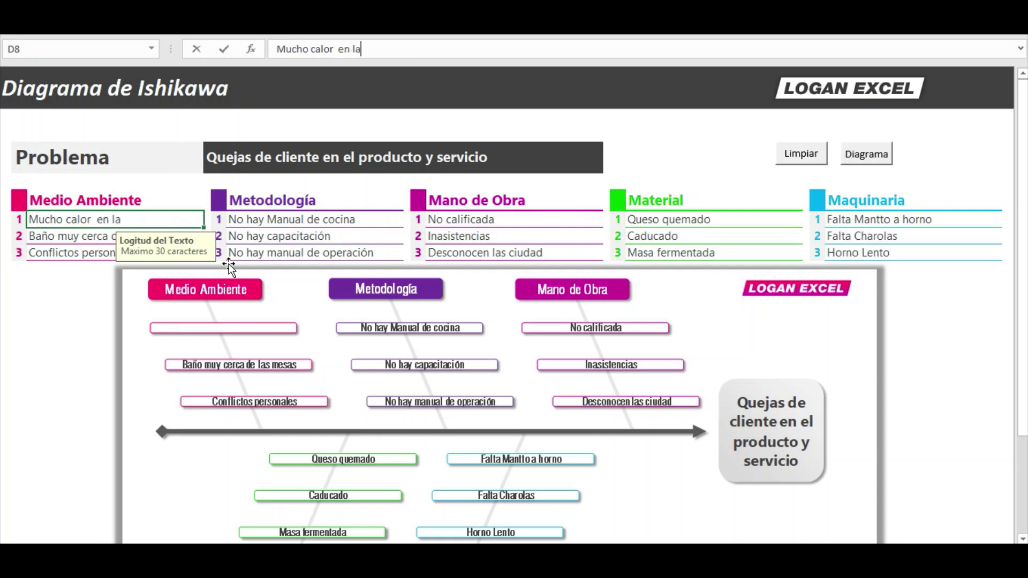
text( cocina)
key(Return)
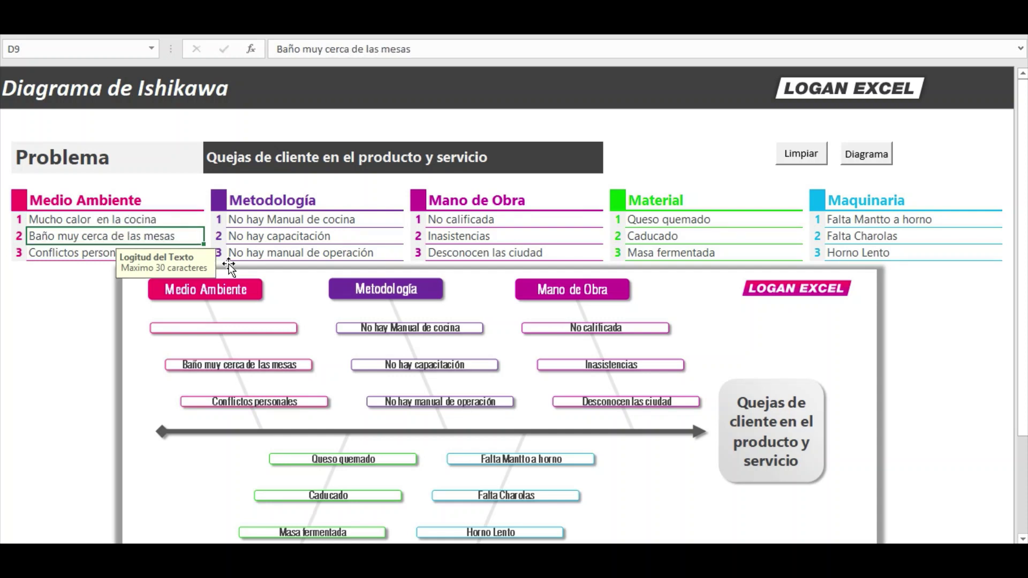
click(398, 222)
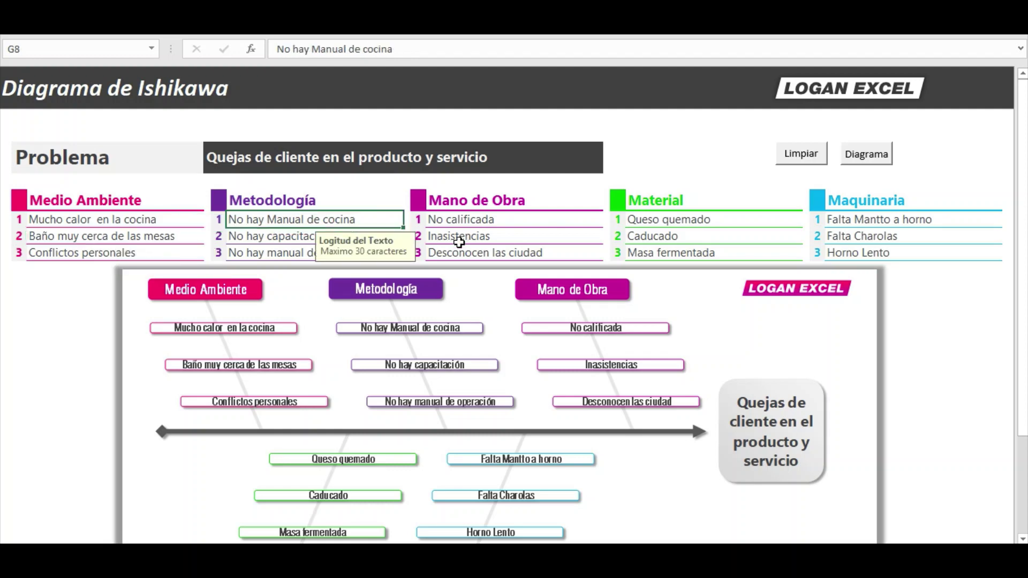
click(863, 156)
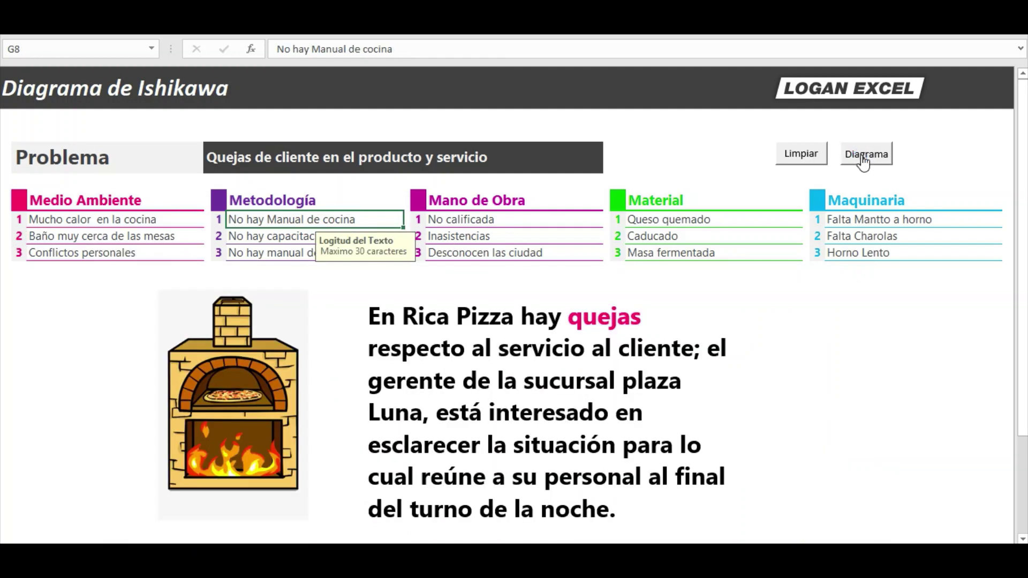
Step: Toggle the Diagrama control to bring back the fishbone diagram in multicoloured styling
click(860, 154)
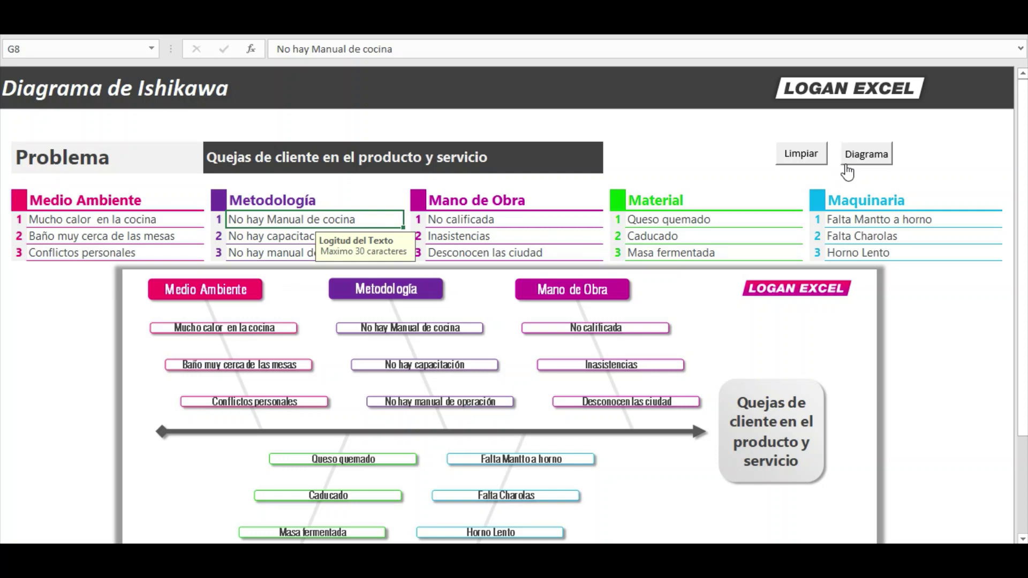
click(862, 161)
scroll(749, 158, down, 1)
scroll(749, 158, up, 1)
Step: Review the Material heading and its causes, scrolling through the full diagram below
click(690, 220)
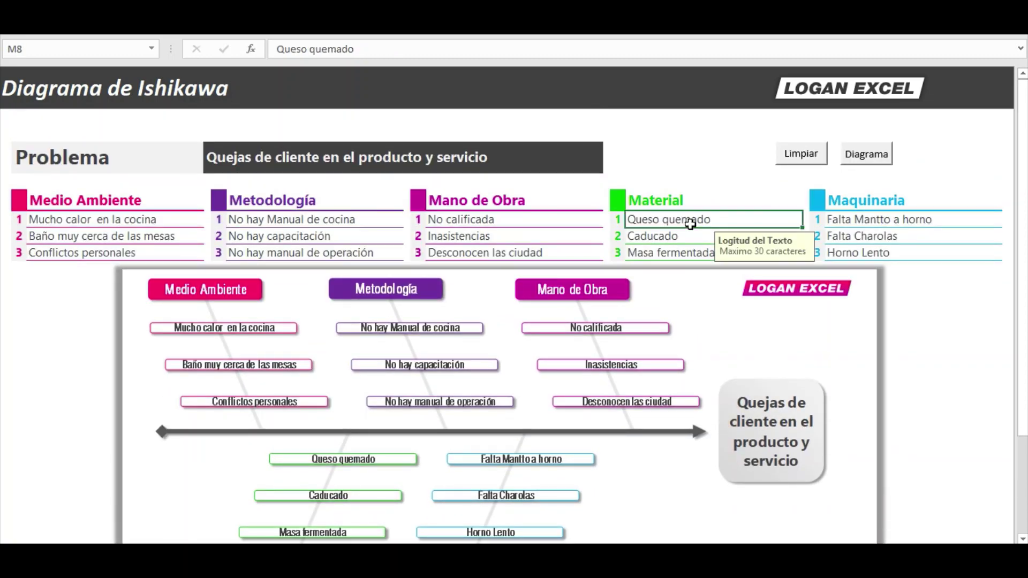
click(673, 236)
click(674, 210)
scroll(674, 211, down, 1)
scroll(673, 210, down, 1)
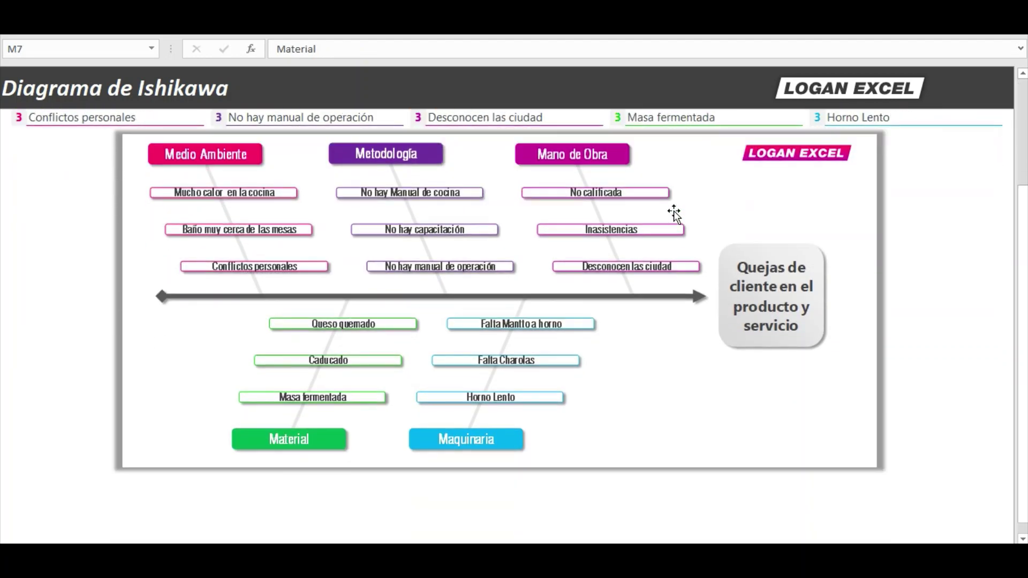
scroll(674, 210, up, 1)
scroll(673, 214, up, 1)
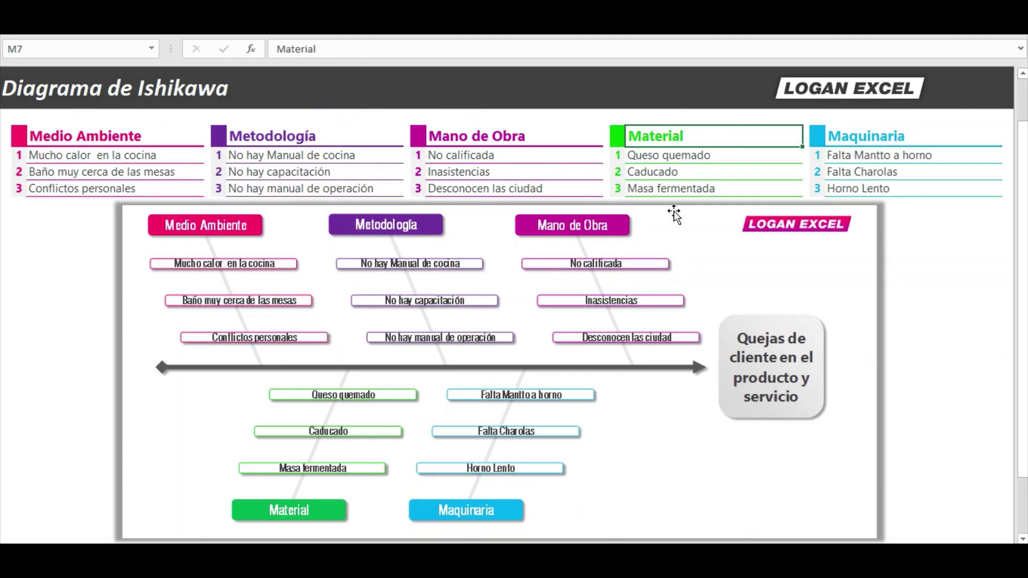